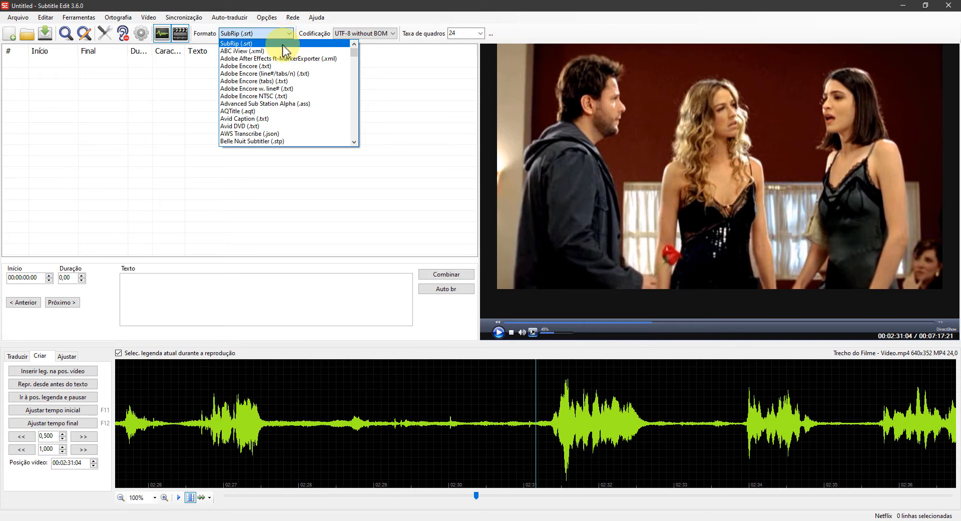
Set the subtitle format to SubRip (.srt) and the encoding to UTF-8 without BOM
left_click(320, 43)
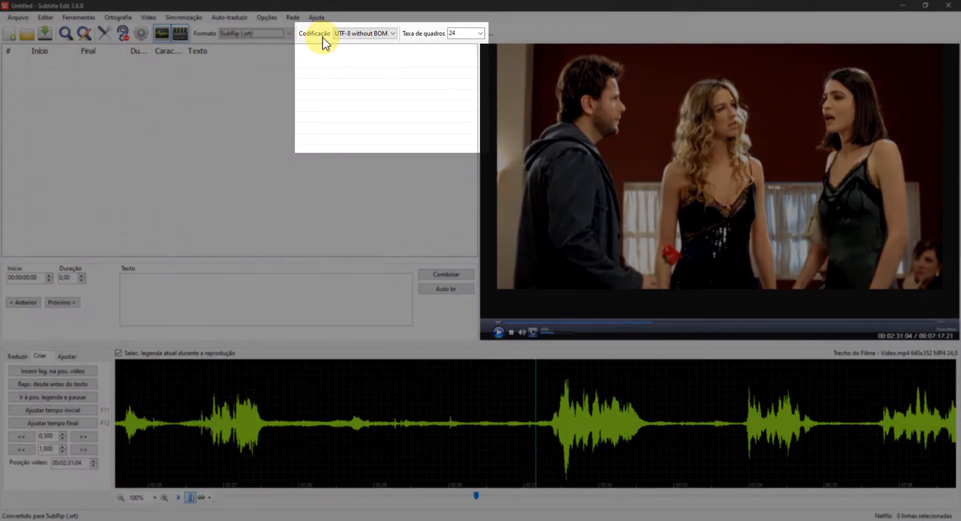
left_click(370, 33)
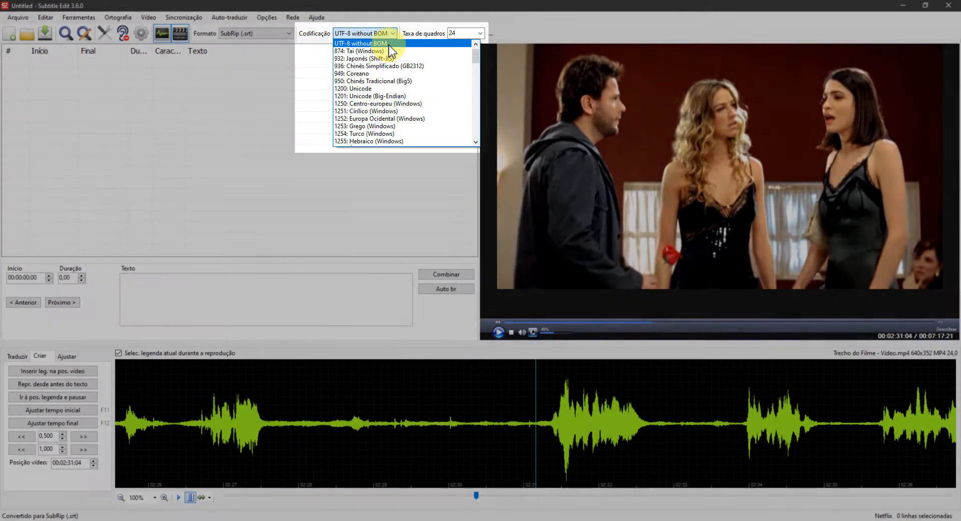
left_click(387, 44)
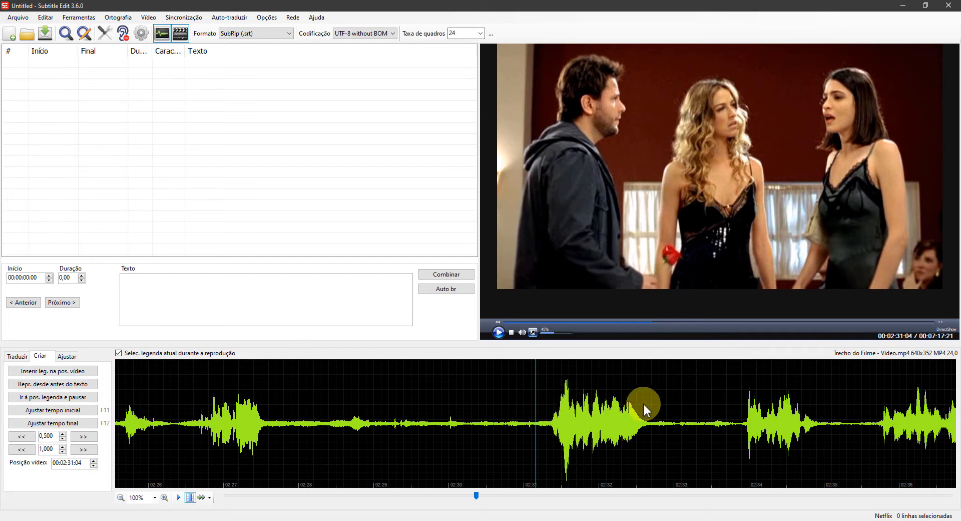
Insert the first subtitle at 00:02:31:06 and extend its end to 00:02:32:18 to cover the speech in the waveform
left_click(545, 418)
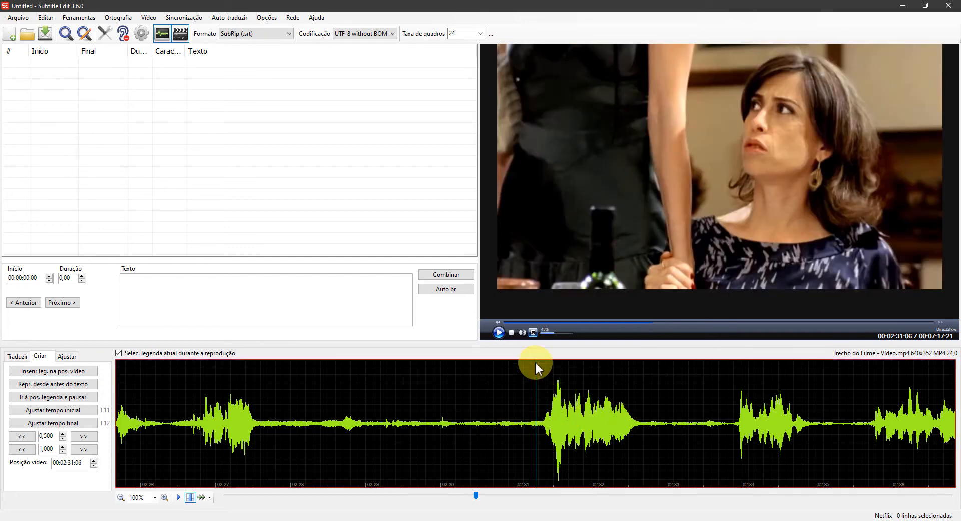
left_click(78, 371)
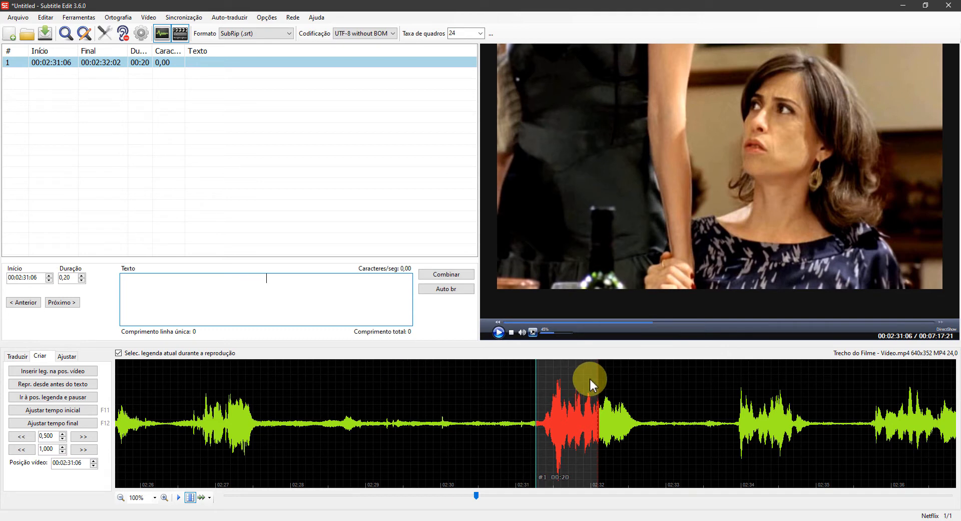
left_click_drag(597, 382, 648, 381)
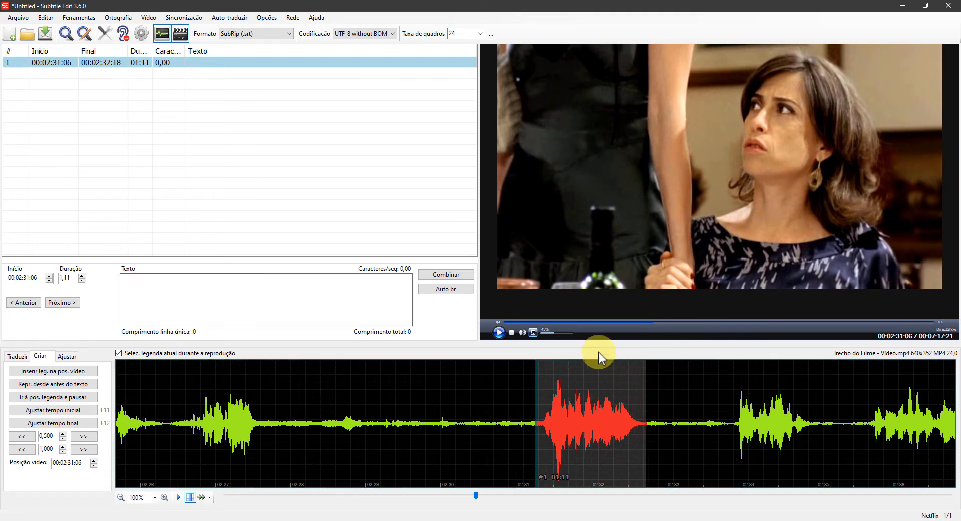
Play on to the following speech, insert a second subtitle at 00:02:33:21, and extend its end to 00:02:34:23
left_click(600, 230)
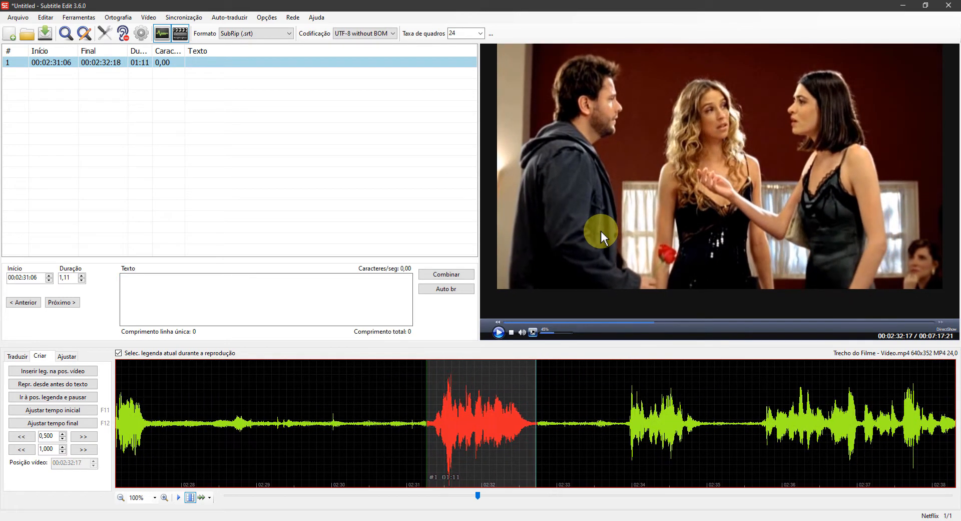
left_click(624, 409)
left_click(95, 370)
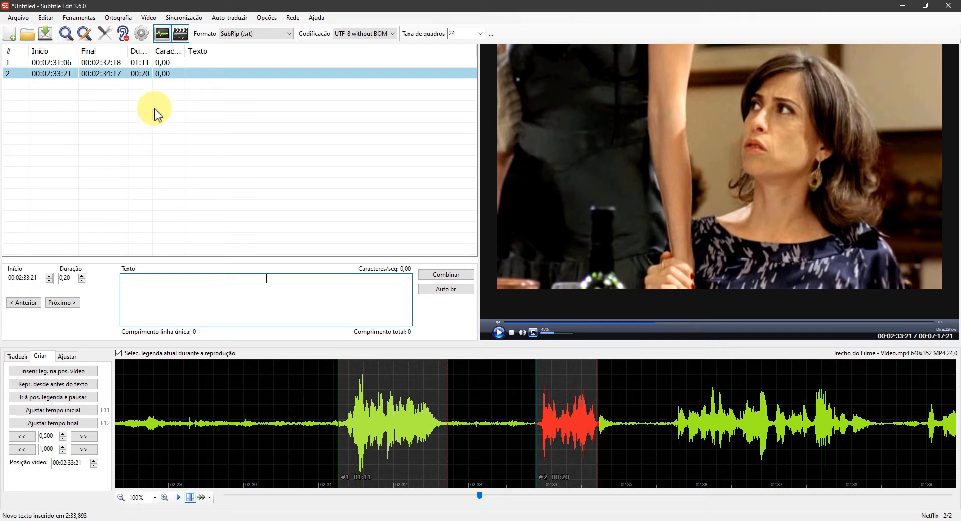
left_click_drag(598, 392, 617, 393)
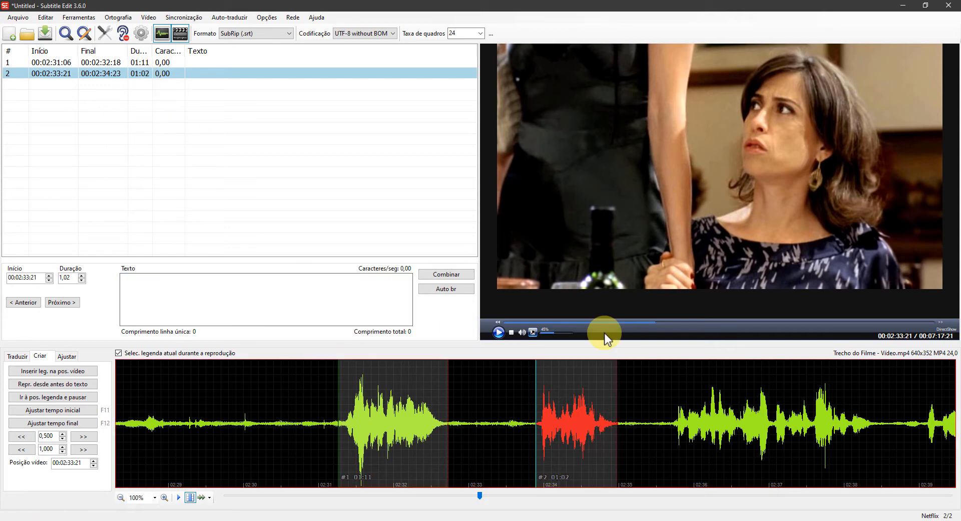
Listen to the next speech, select its waveform section from 00:02:35:17 to 00:02:38:11, and add a third subtitle there
key("space")
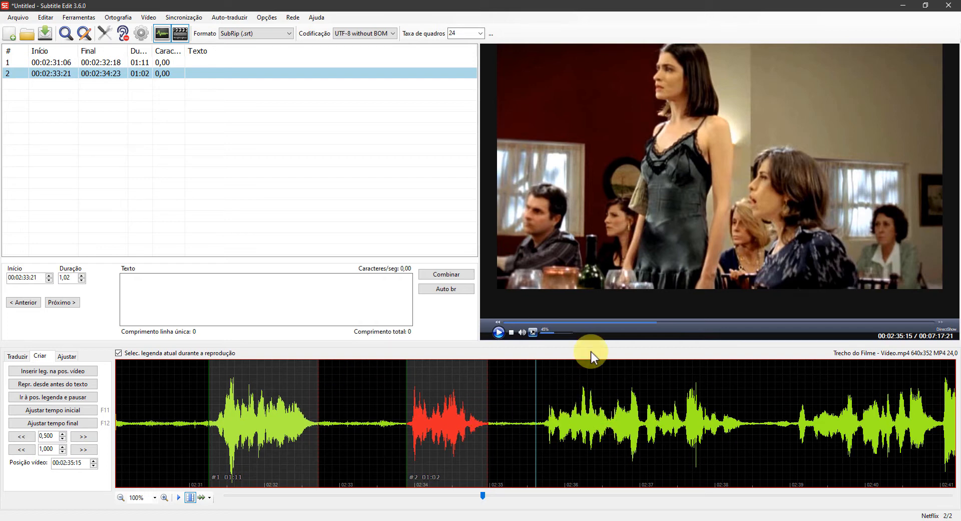
left_click(683, 242)
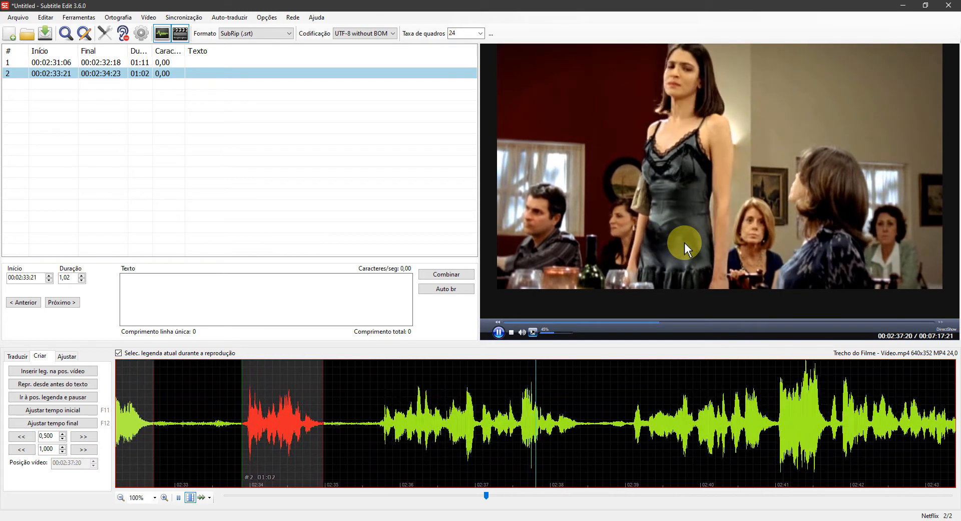
left_click(684, 242)
left_click_drag(329, 414, 536, 402)
right_click(480, 390)
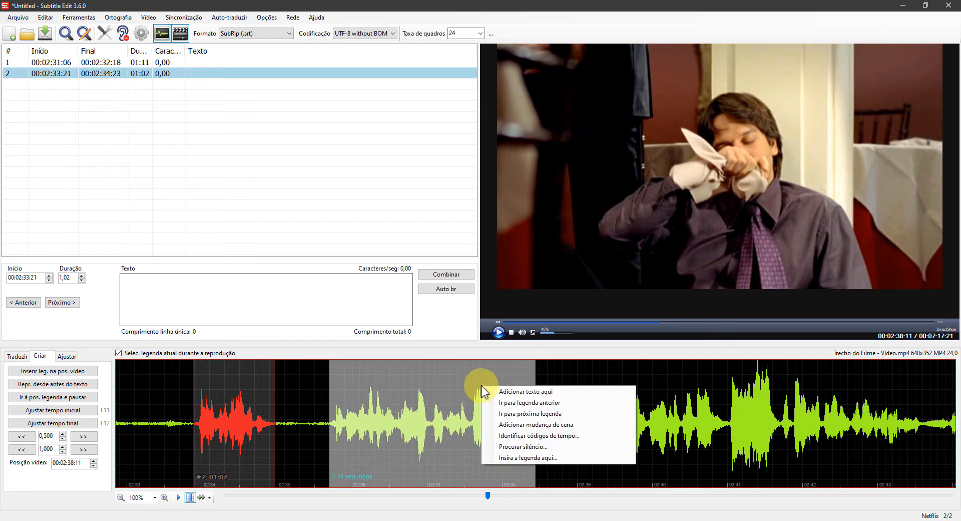
left_click(554, 394)
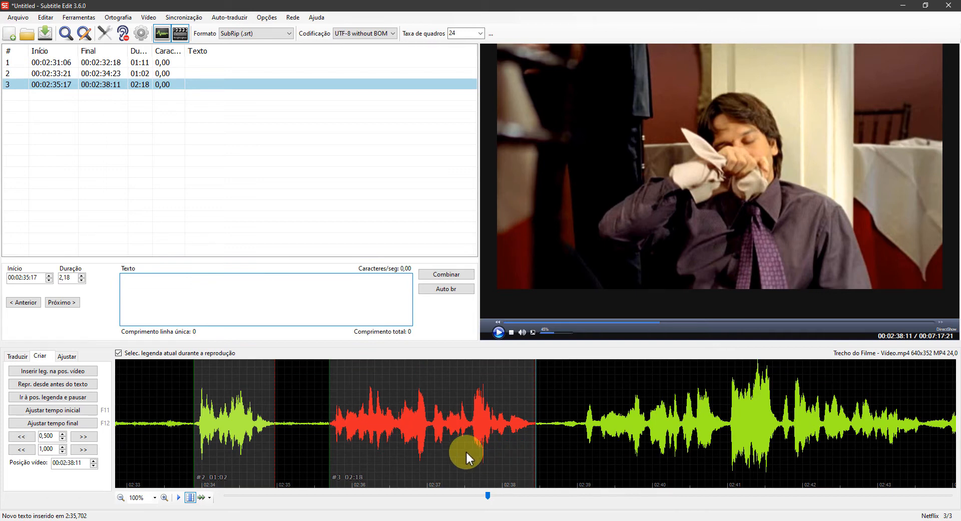
Play the next speech and add a fourth subtitle over its waveform section from 00:02:39:02 to 00:02:40:23
left_click(572, 406)
key("space")
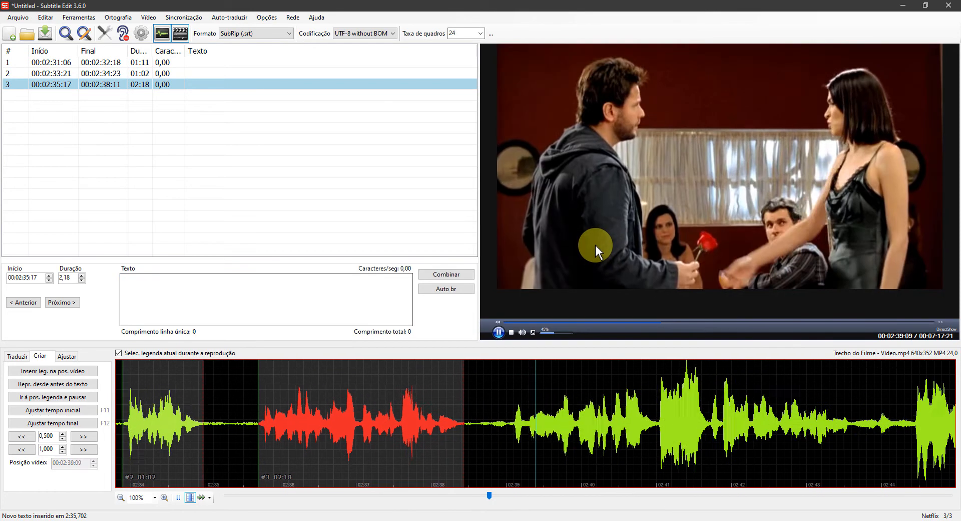
left_click_drag(393, 413, 535, 408)
right_click(479, 408)
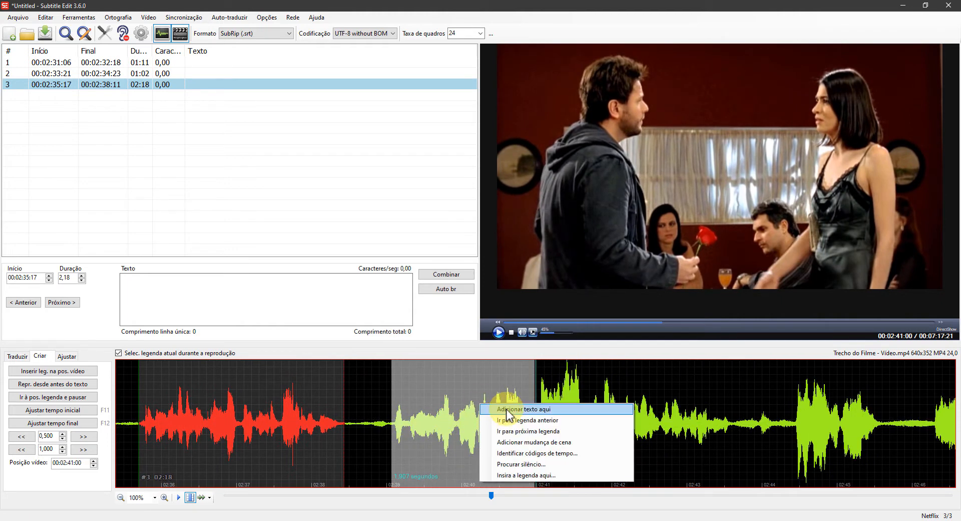
left_click(511, 415)
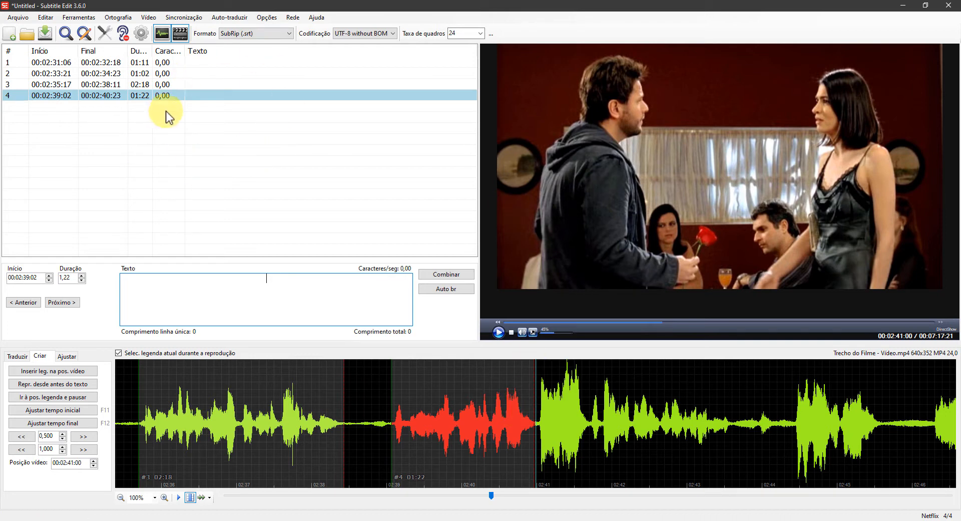
Insert a new subtitle line after line 4, listen to it, and extend its end to 00:02:43:15
left_click(491, 415)
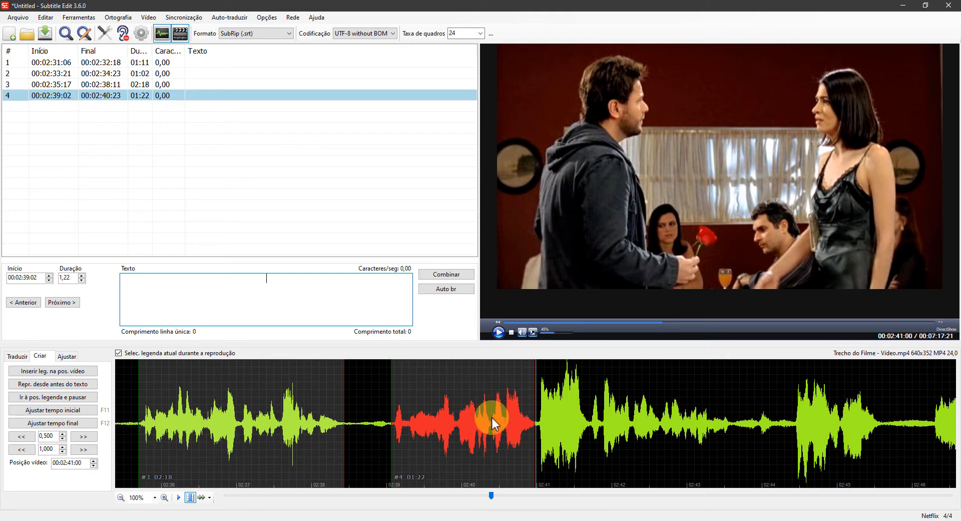
right_click(231, 95)
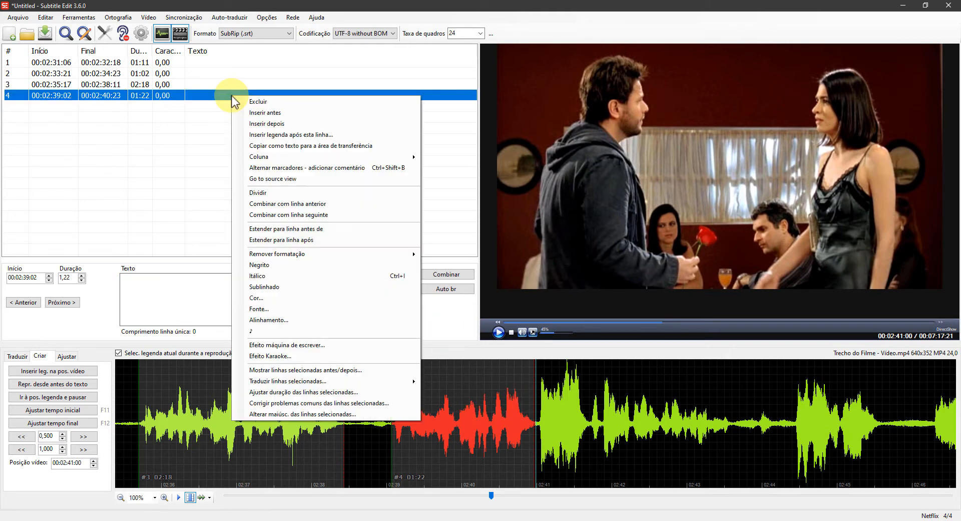
left_click(293, 128)
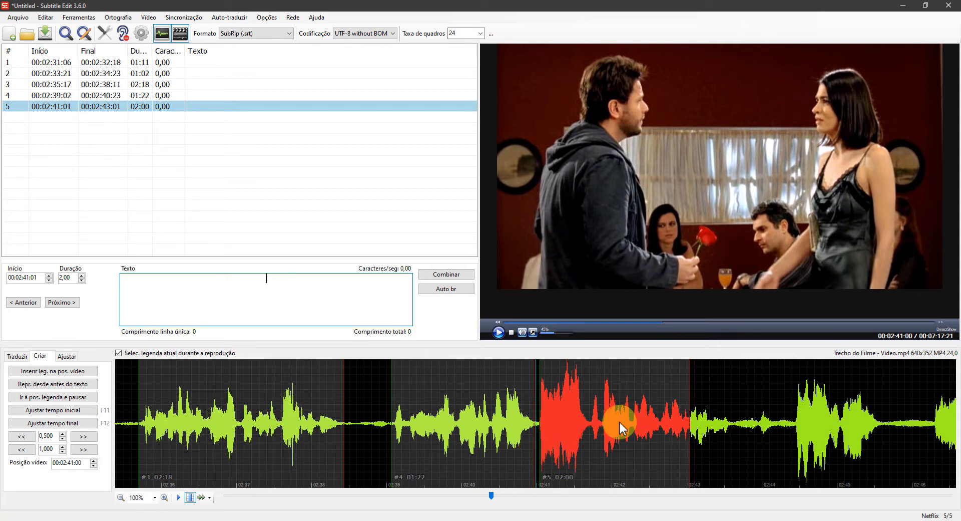
key("space")
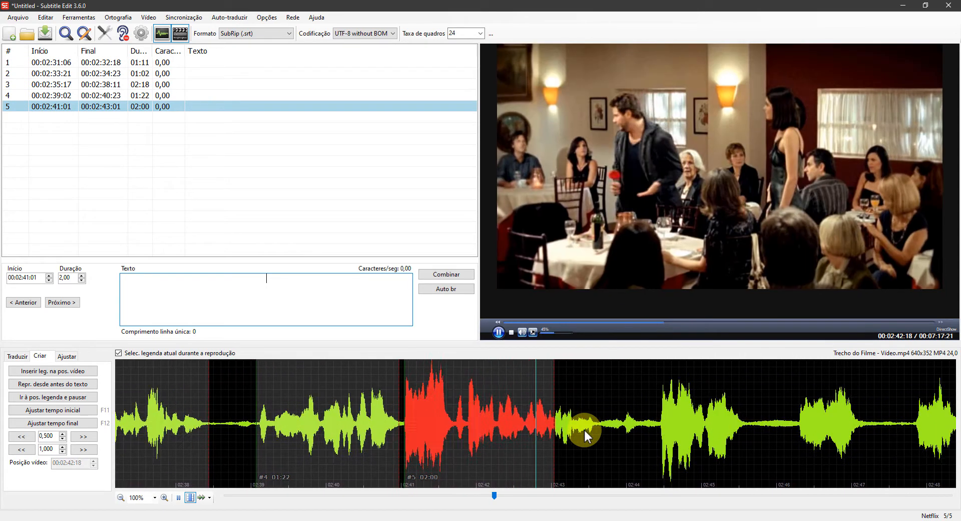
key("space")
left_click_drag(479, 389, 524, 389)
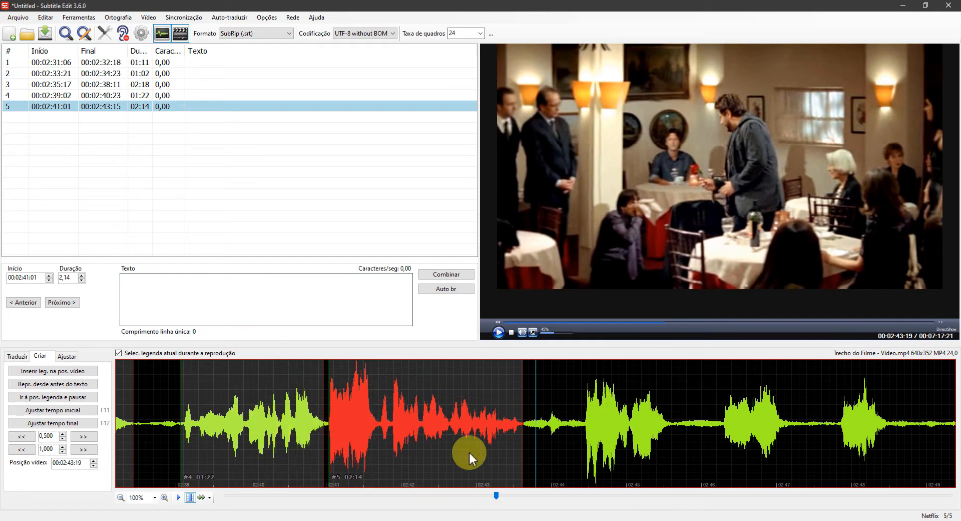
Insert a new subtitle line before the one starting at 00:02:39:02
left_click(257, 407)
left_click(532, 407)
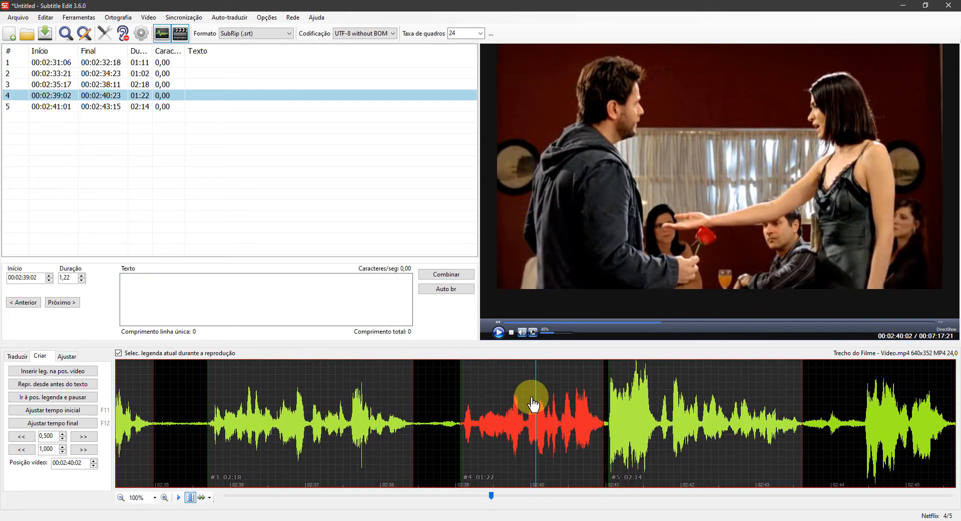
right_click(251, 97)
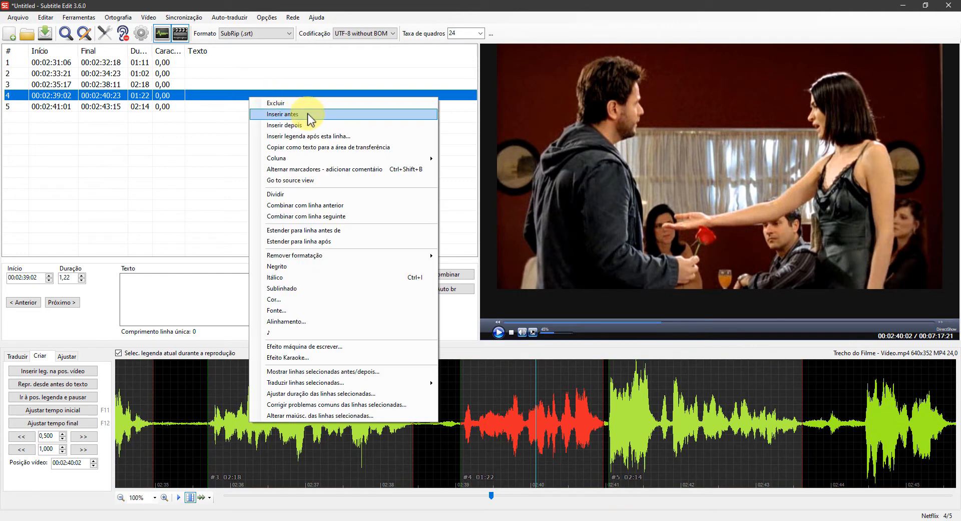
left_click(290, 114)
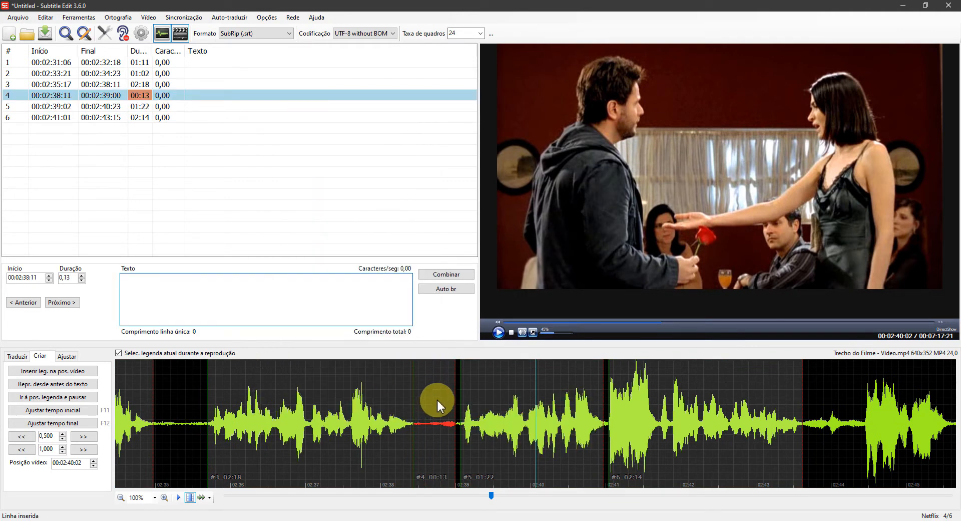
Delete the short subtitle line just inserted as line 4
left_click(242, 99)
key("Delete")
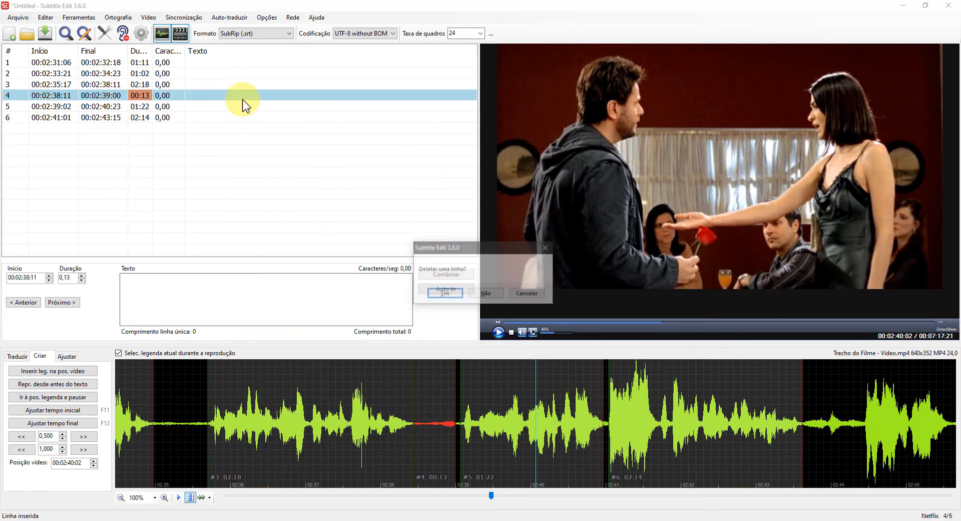
key("Return")
Insert a subtitle at video position 00:02:44:09, listen to it, and shorten its end to 00:02:45:14
left_click(823, 406)
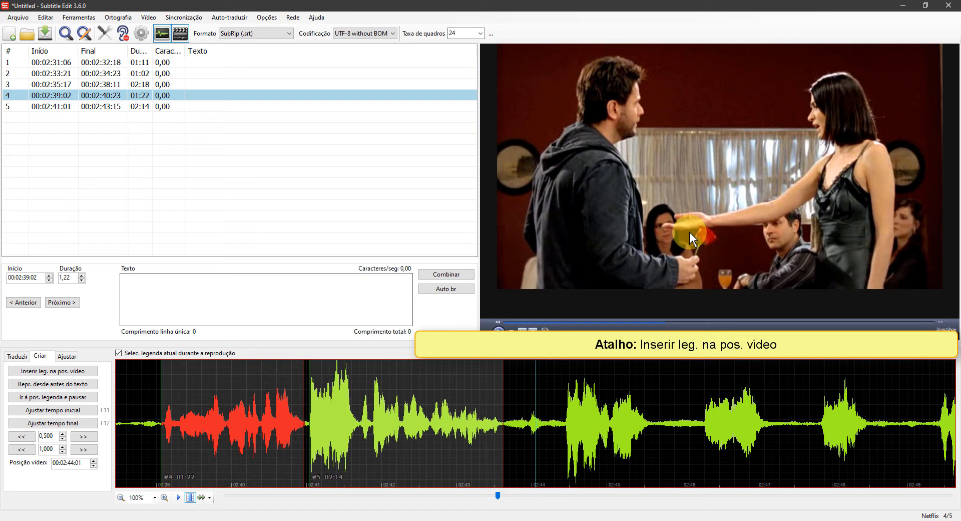
left_click(558, 404)
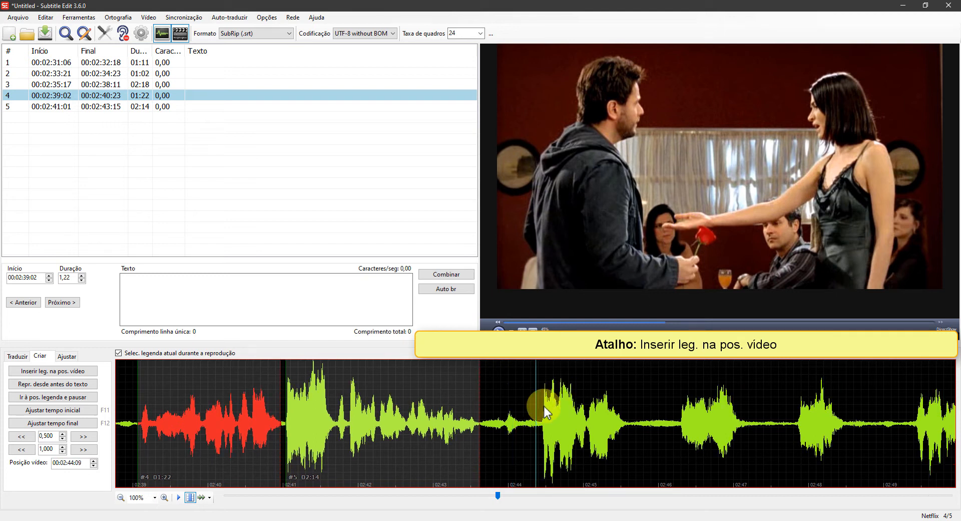
key("Insert")
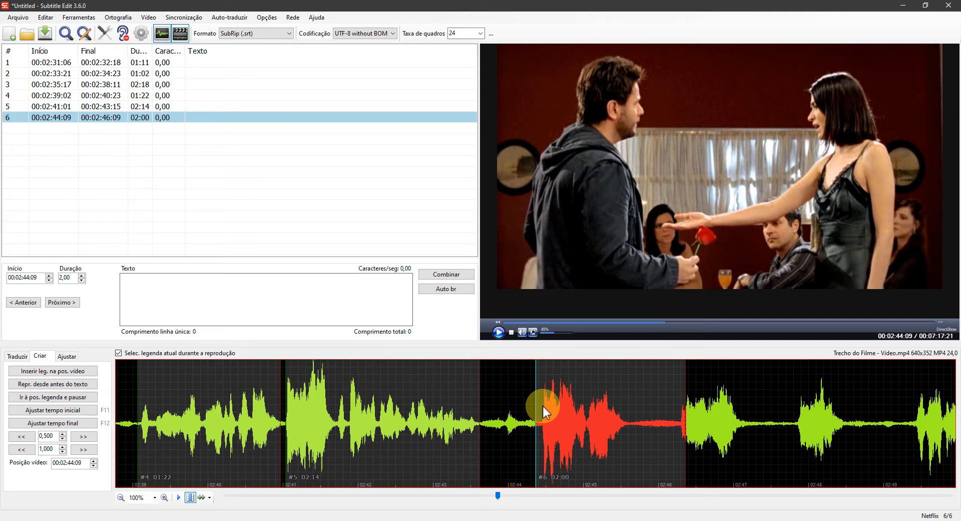
key("space")
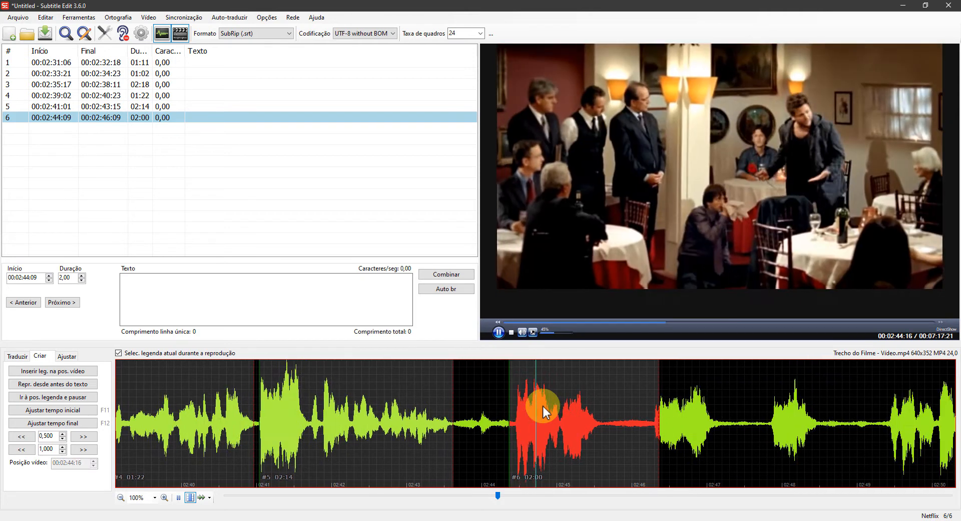
left_click_drag(571, 426, 530, 425)
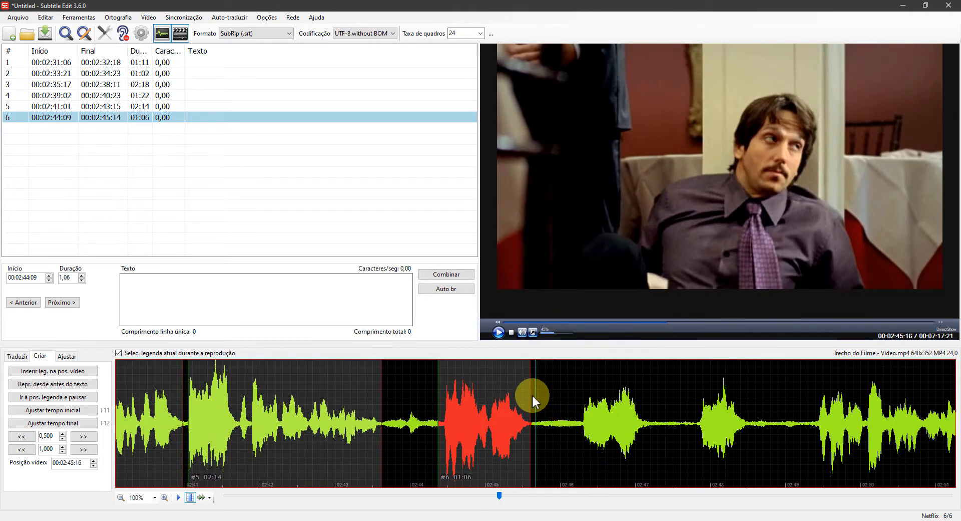
Insert a subtitle at video position 00:02:46:05 and shorten its end to 00:02:47:05
key("Insert")
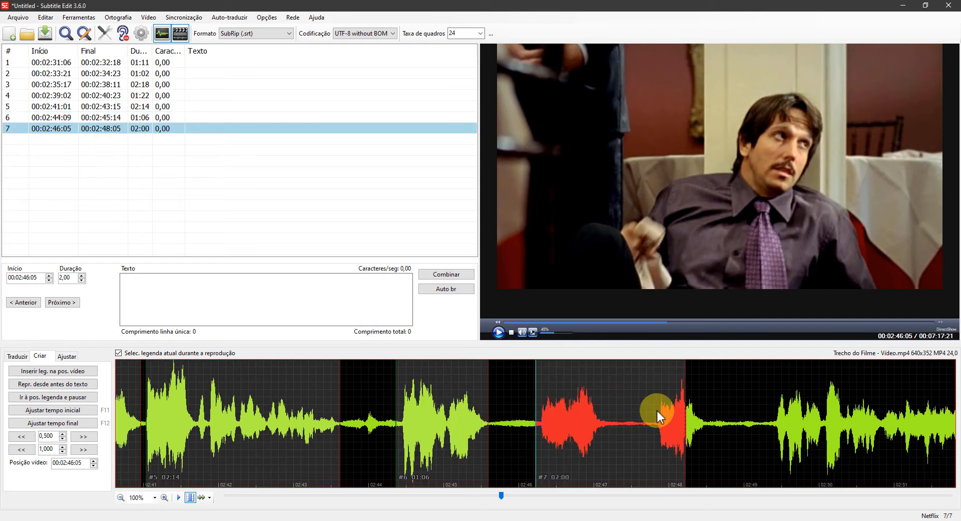
left_click_drag(685, 399, 609, 401)
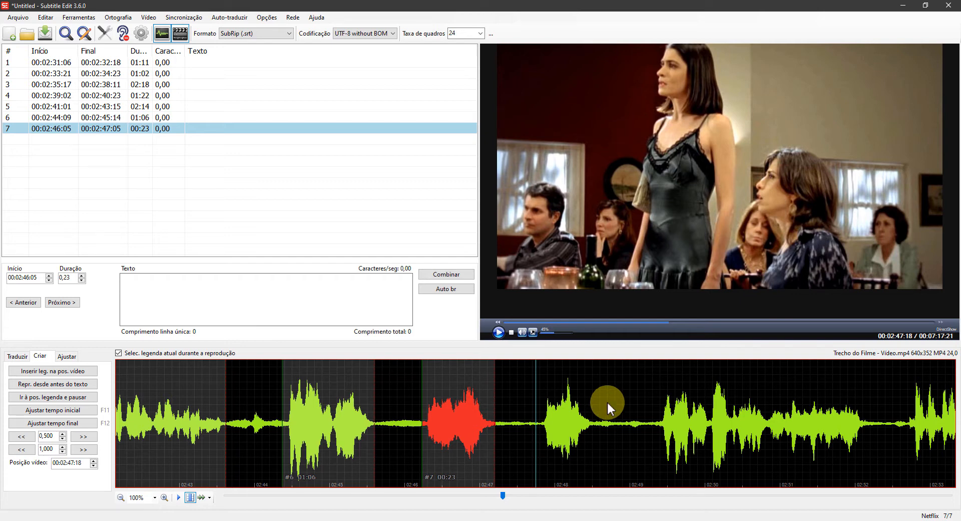
Play from 00:02:47:09, inserting a subtitle during playback at 00:02:47:19 and setting its end at 00:02:48:14
left_click(508, 405)
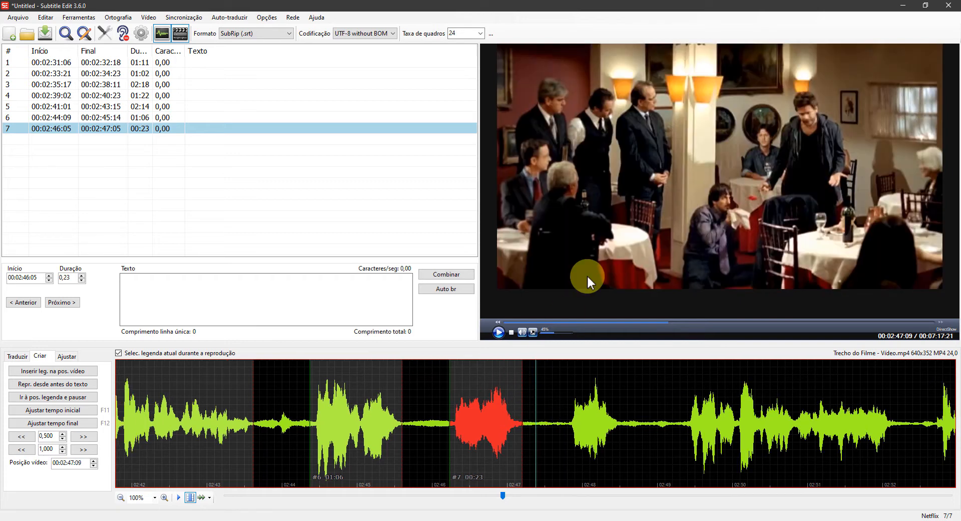
left_click(601, 210)
key("shift+F9")
key("F12")
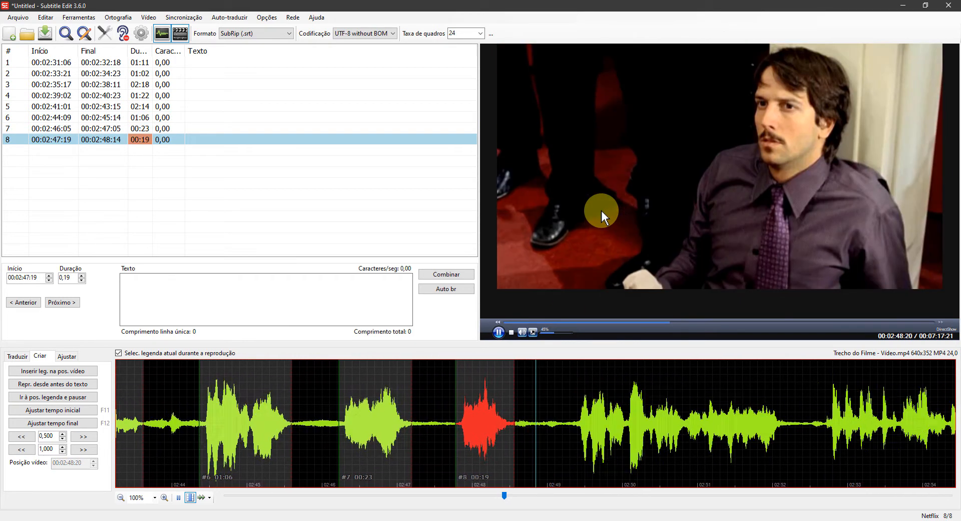
Insert a subtitle during playback at 00:02:49:09 and set its end at 00:02:52:03
key("shift+F9")
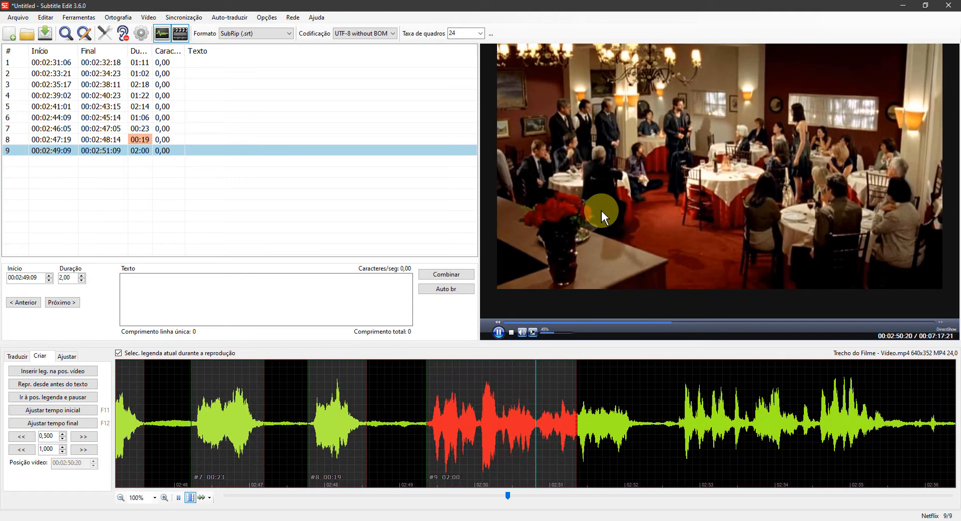
key("F12")
left_click(602, 211)
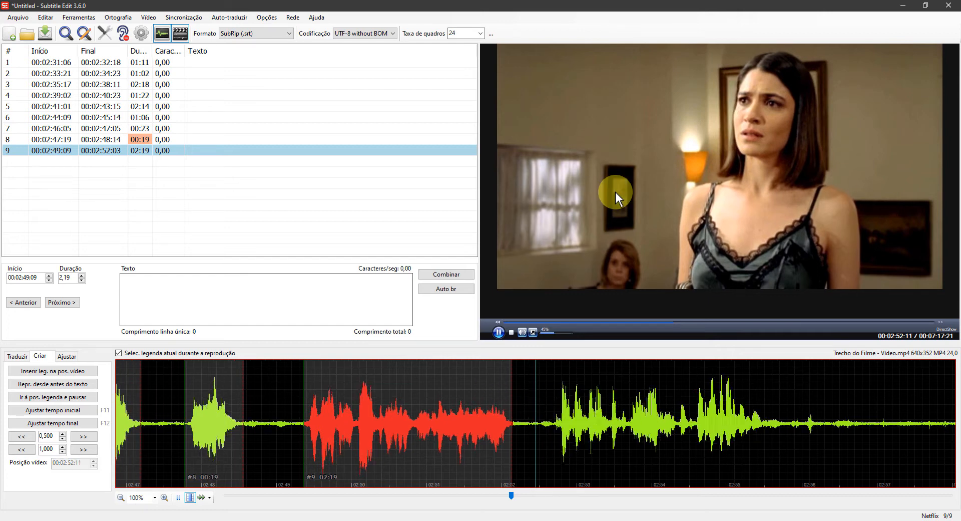
Insert a subtitle during playback at 00:02:52:15, set its end at 00:02:55:20, and pause the video
key("F9")
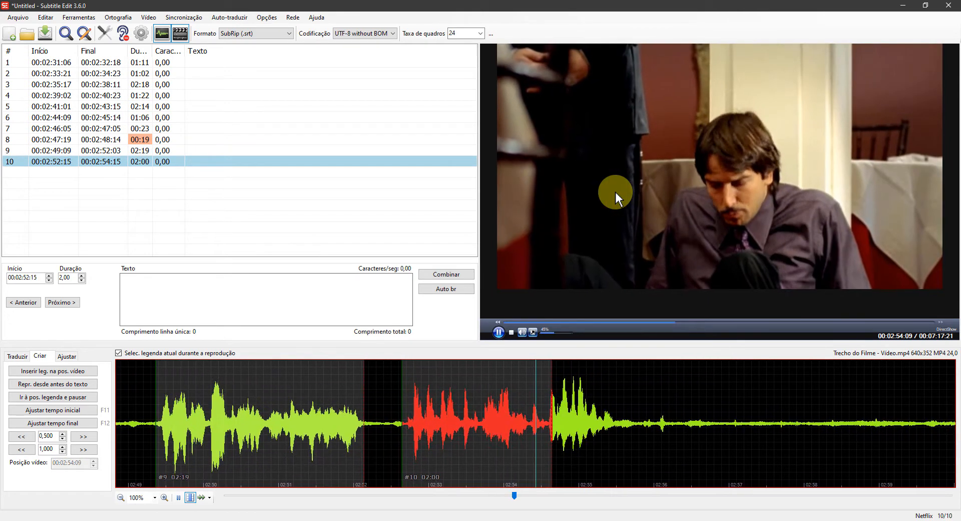
key("F12")
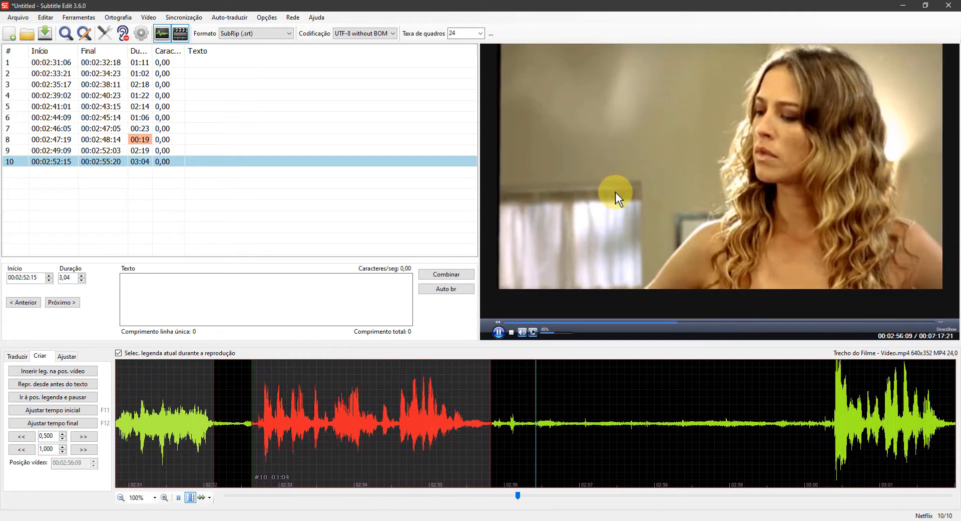
left_click(231, 434)
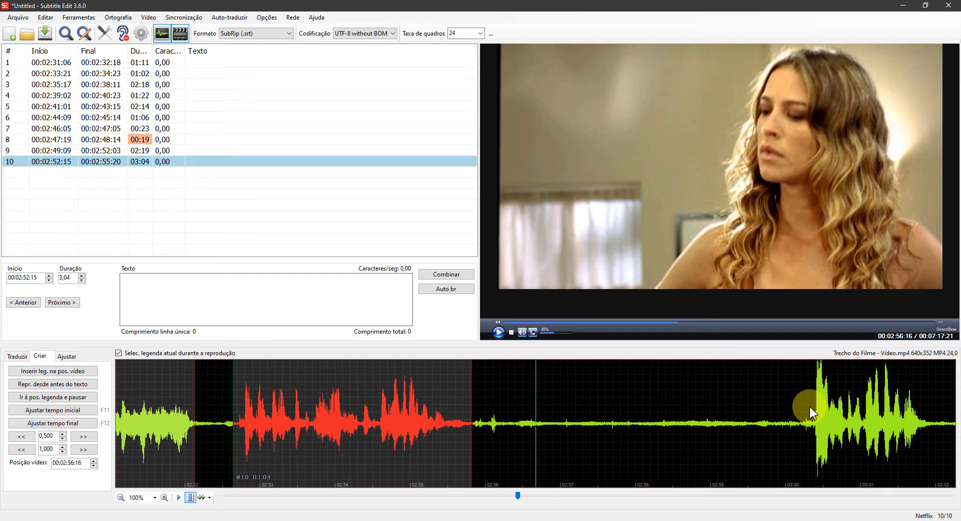
Delete all subtitle lines from the list and confirm the deletion
left_click(325, 162)
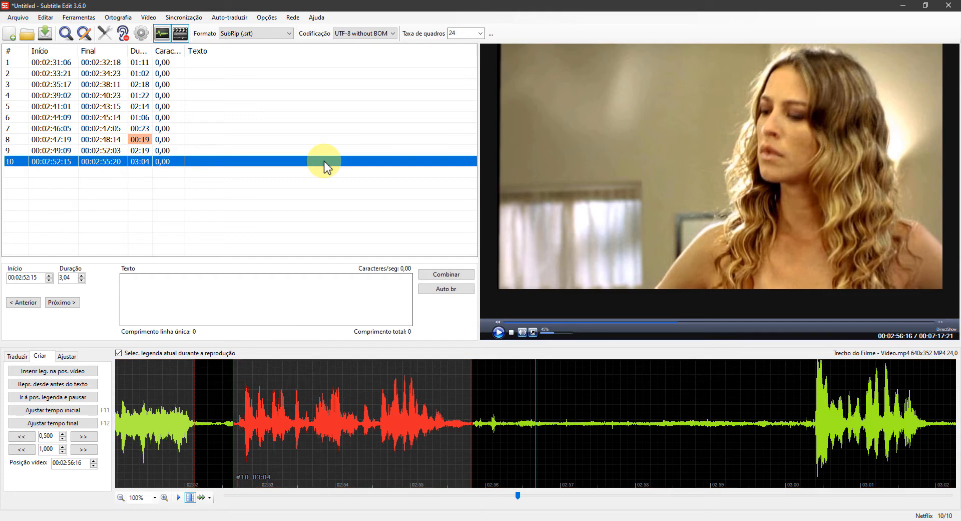
key("ctrl+a")
key("Delete")
key("Return")
Generate time codes from video position 00:02:31:01, analysing 500-millisecond blocks and splitting long subtitles at 2000 milliseconds
left_click_drag(517, 495, 476, 495)
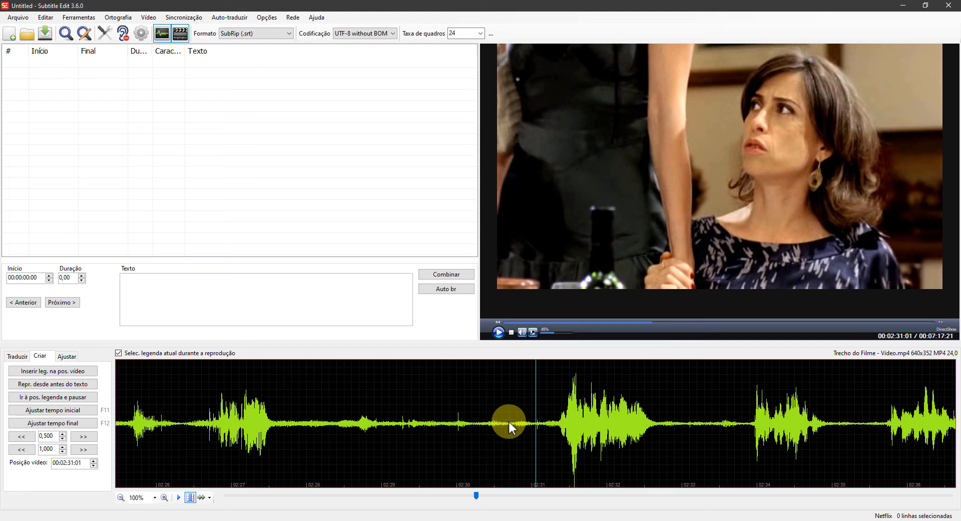
right_click(534, 404)
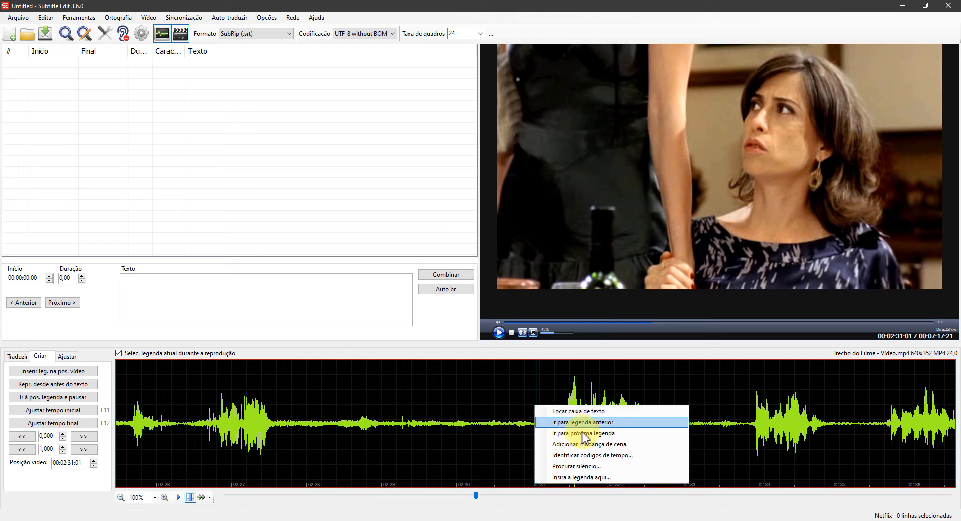
left_click(644, 455)
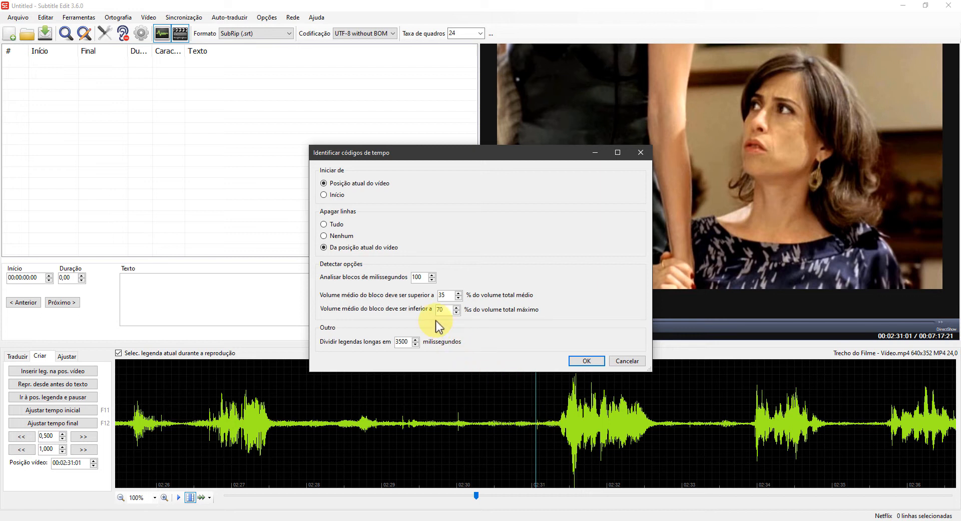
double_click(423, 279)
type("500")
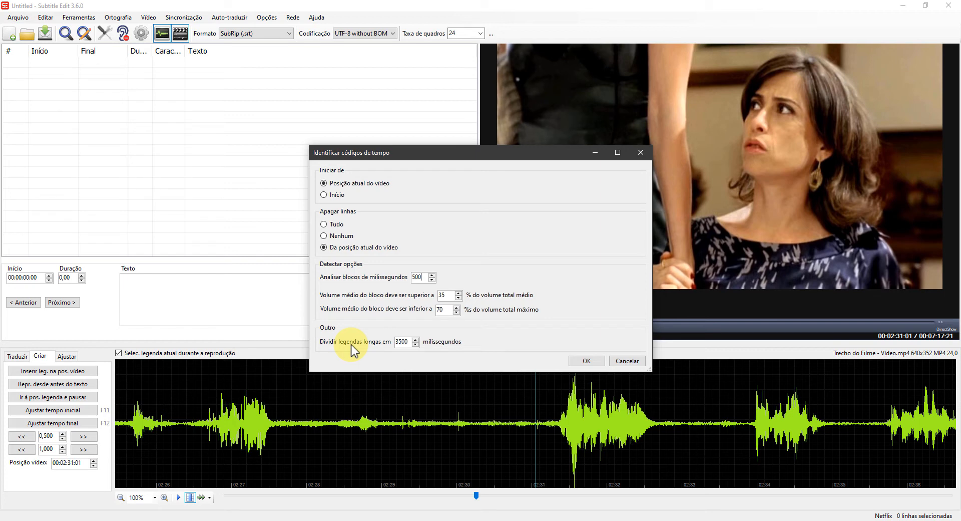
left_click_drag(408, 342, 352, 338)
type("2000")
left_click(586, 361)
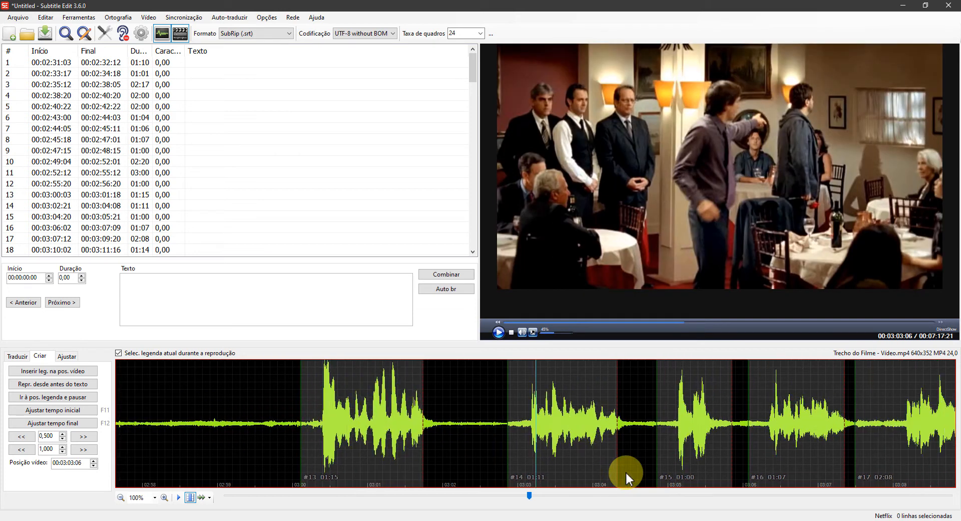
Merge line 1 with the following line from the subtitle list, and undo the merge
scroll(626, 472, "up", 13)
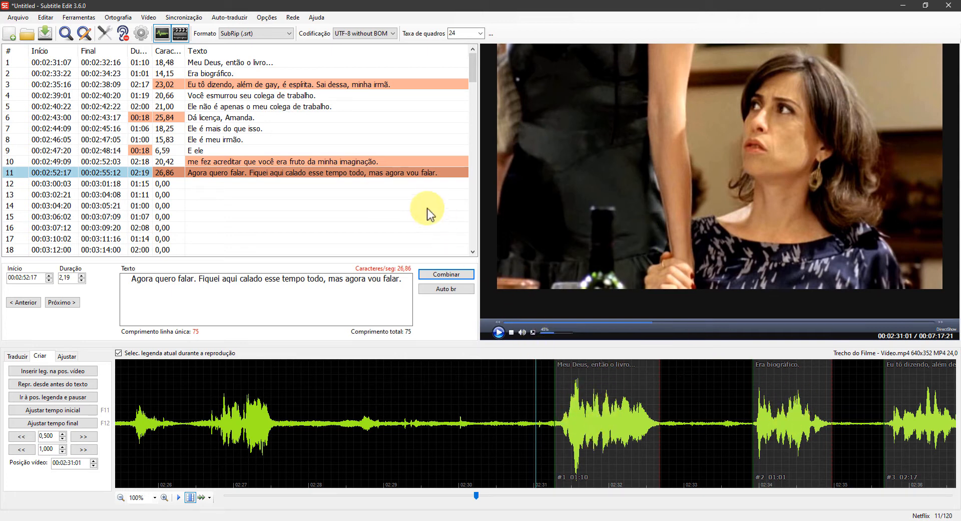
left_click(260, 63)
right_click(260, 65)
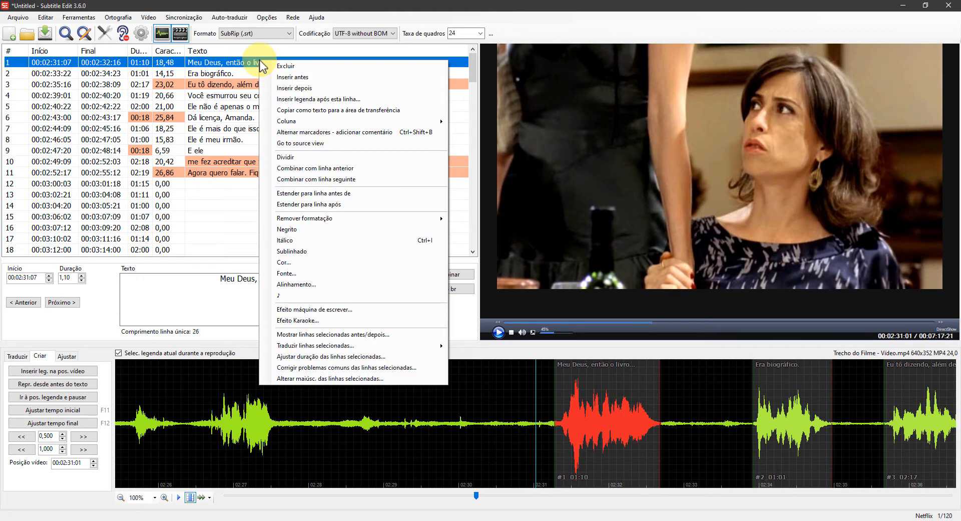
left_click(410, 179)
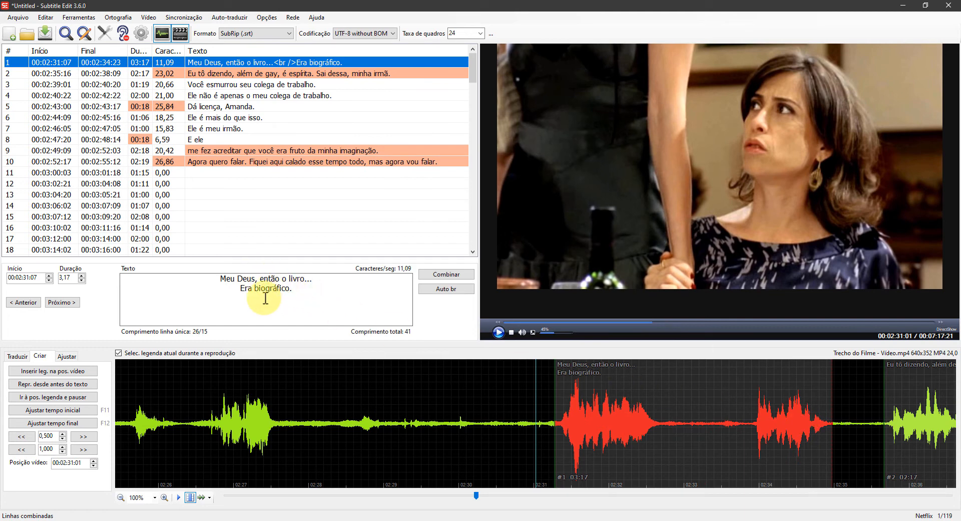
left_click(768, 396)
key("ctrl+z")
Merge line 2 with the previous line from the subtitle list, and undo the merge
left_click(549, 403)
right_click(229, 76)
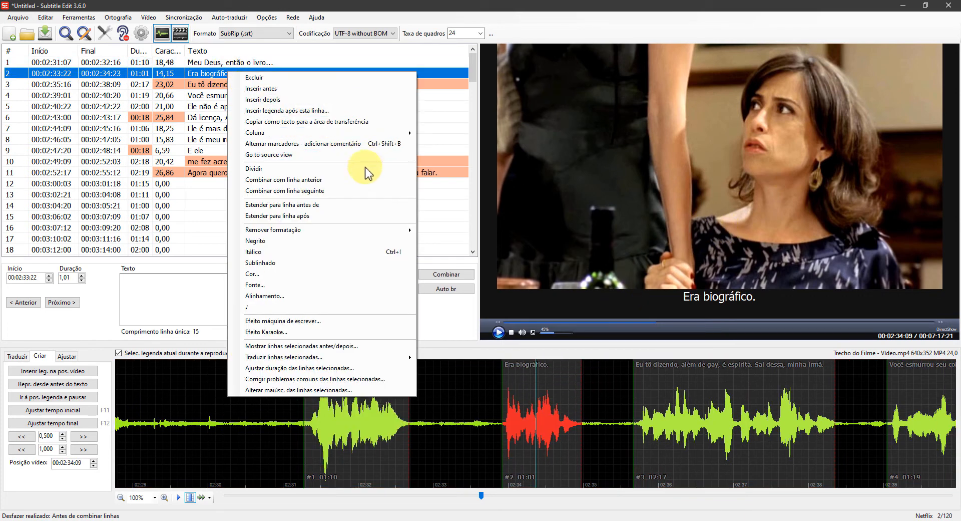
left_click(371, 180)
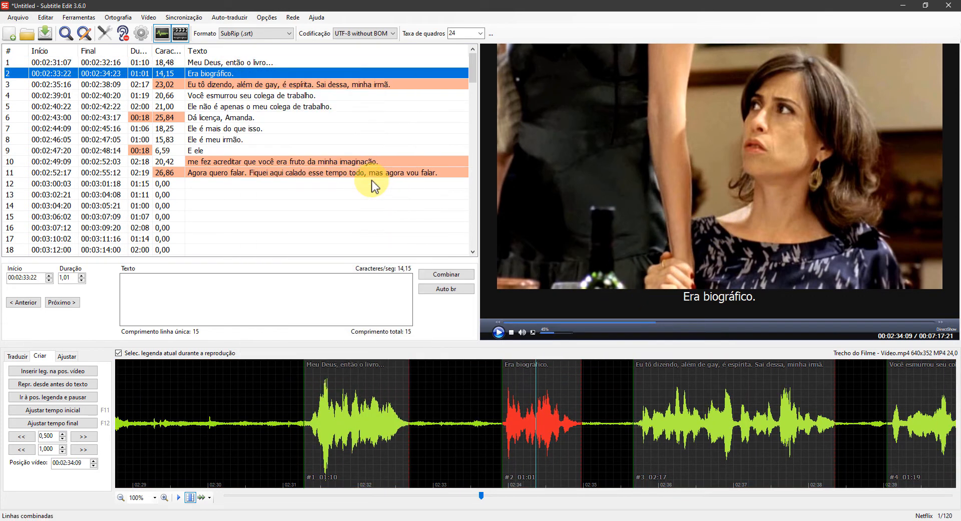
key("ctrl+z")
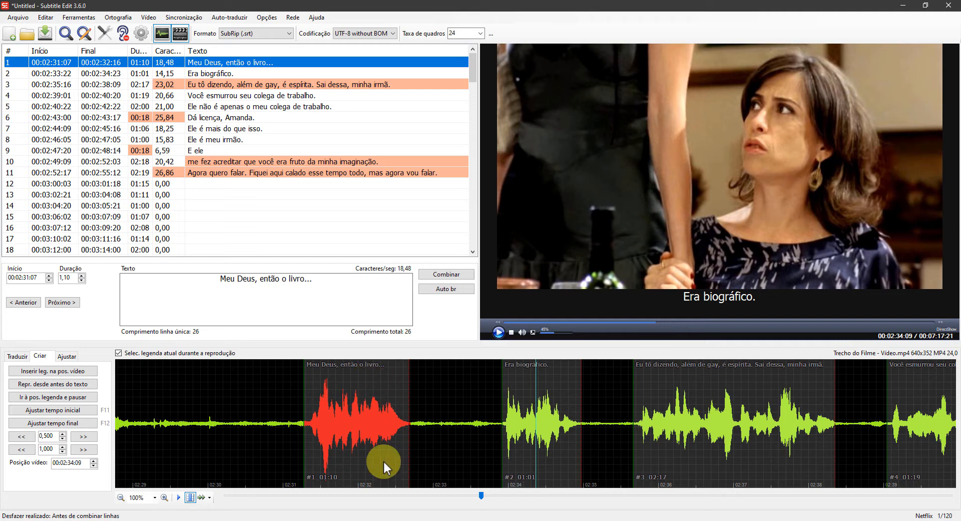
Merge line 1 with the following subtitle from the waveform, and undo the merge
right_click(350, 392)
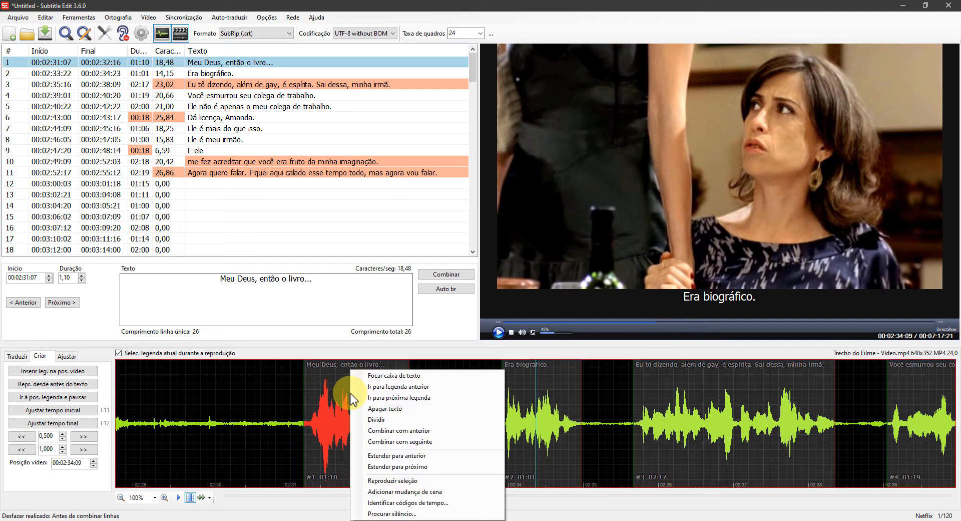
left_click(429, 443)
key("ctrl+z")
Merge line 2 with the previous subtitle from the waveform, and undo the merge
left_click(537, 402)
right_click(539, 401)
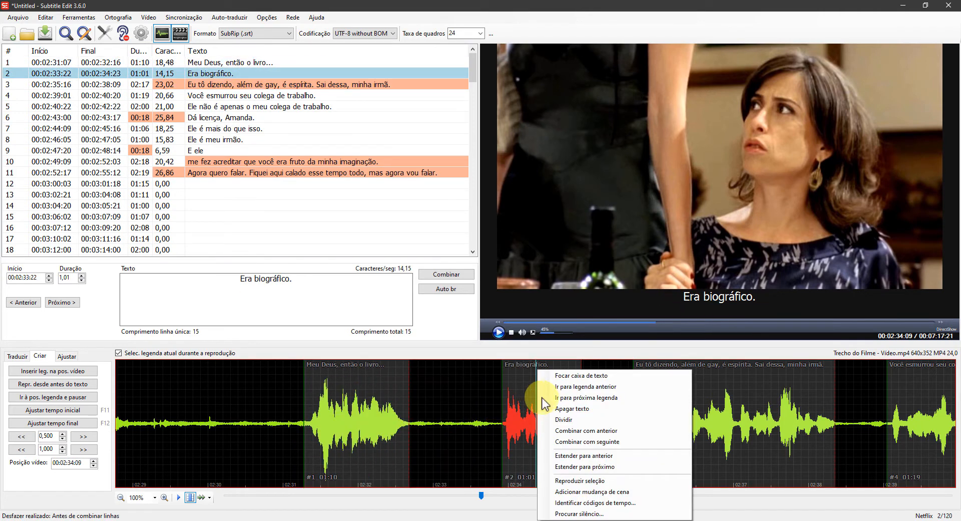
left_click(603, 431)
key("ctrl+z")
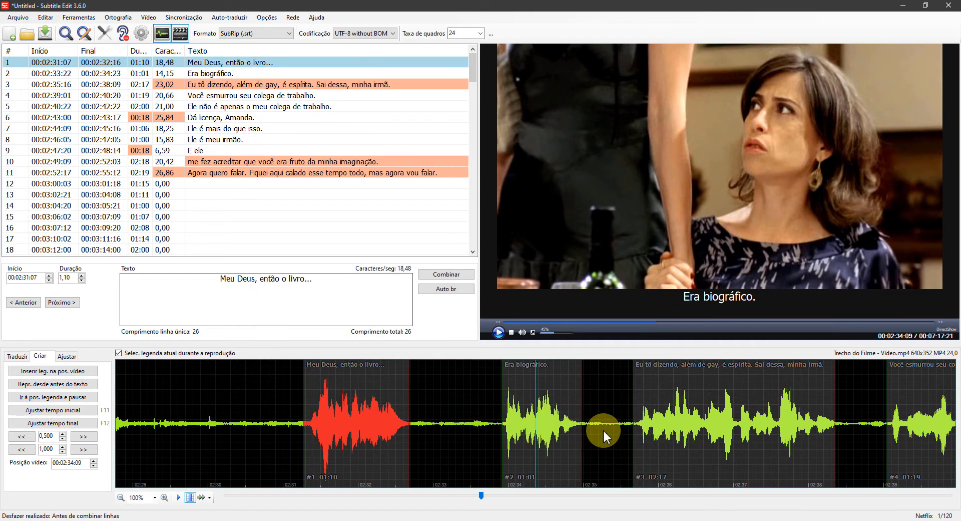
Select lines 1 and 2 together, merge the selected lines into one subtitle, and undo the merge
left_click(265, 64)
left_click(269, 73, "shift")
right_click(265, 64)
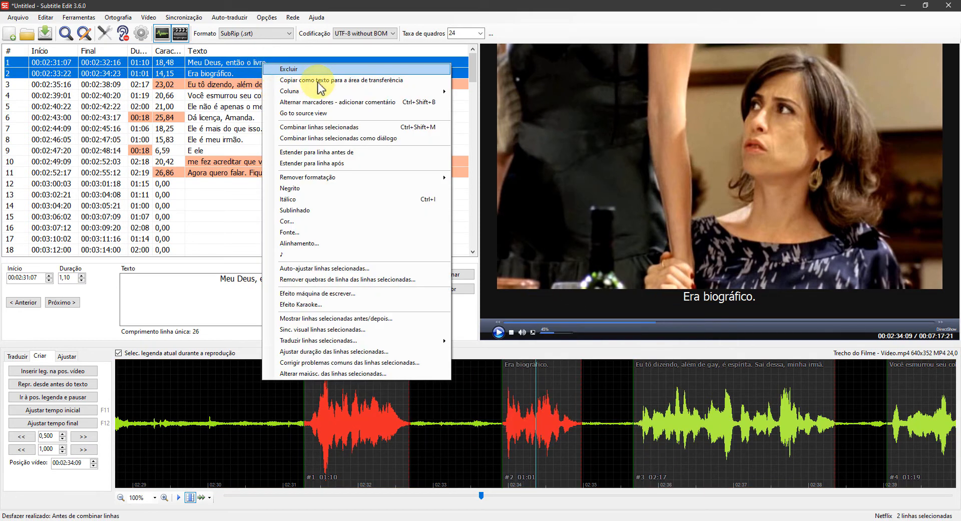
left_click(410, 132)
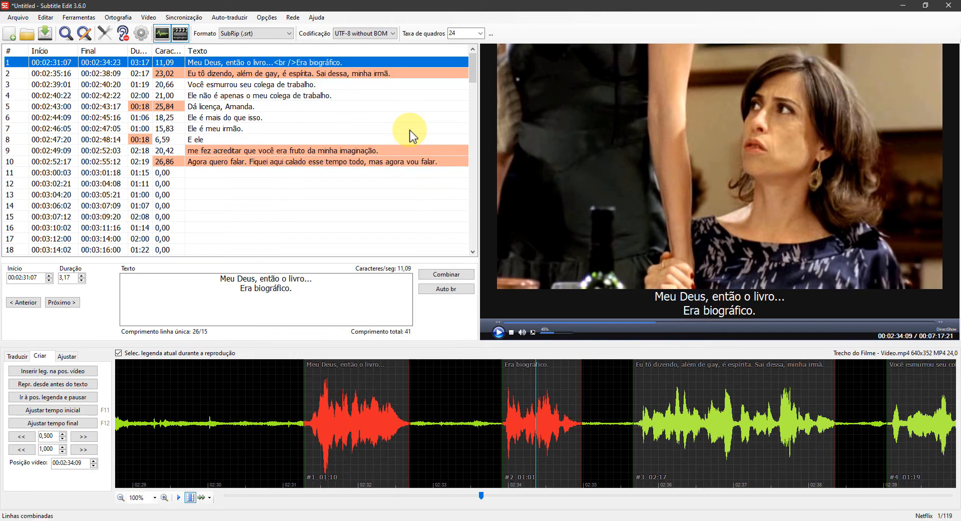
key("ctrl+z")
Merge selected lines 1 and 2 as a dialogue, and undo the merge after reviewing the subtitle
left_click(268, 73, "shift")
right_click(266, 73)
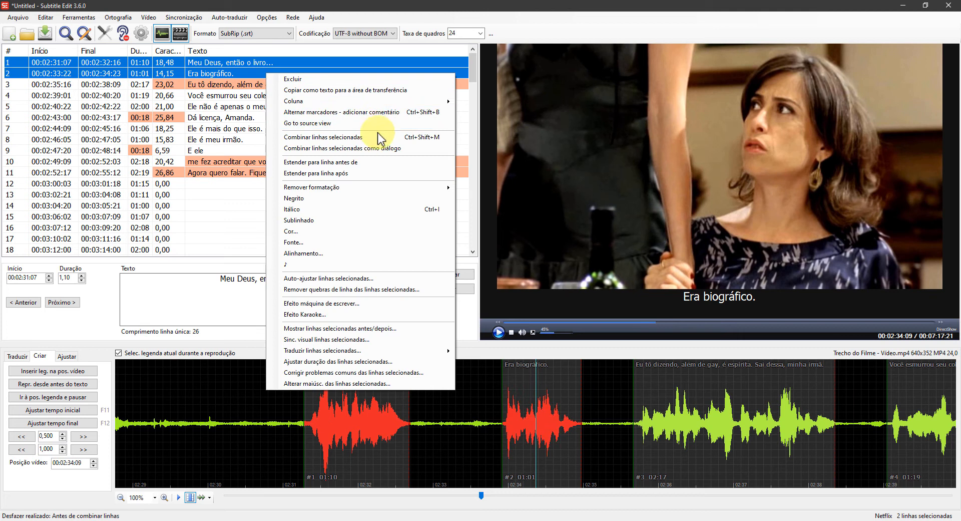
left_click(405, 148)
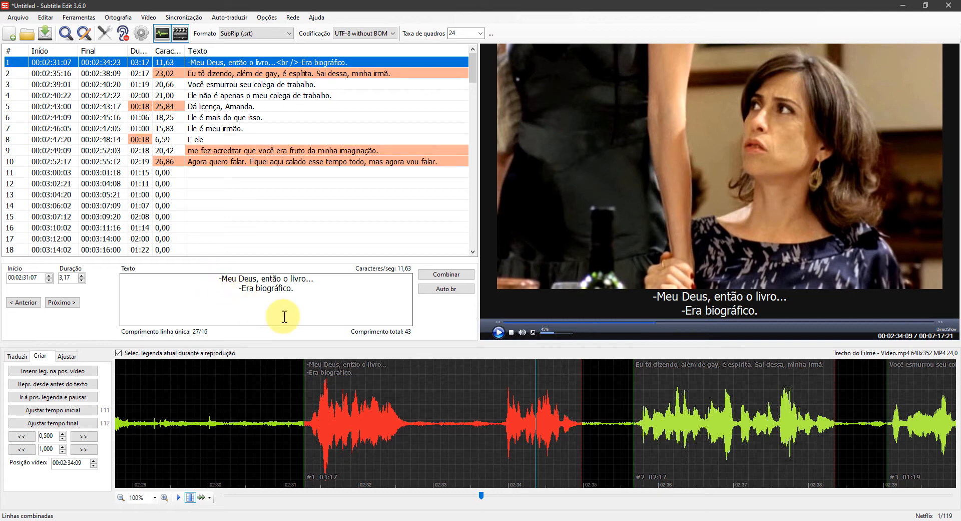
double_click(298, 393)
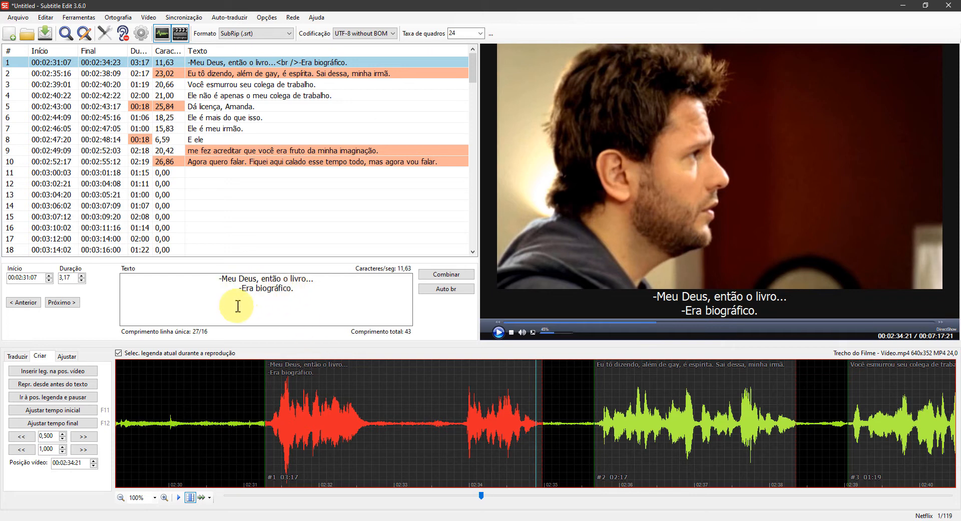
key("ctrl+z")
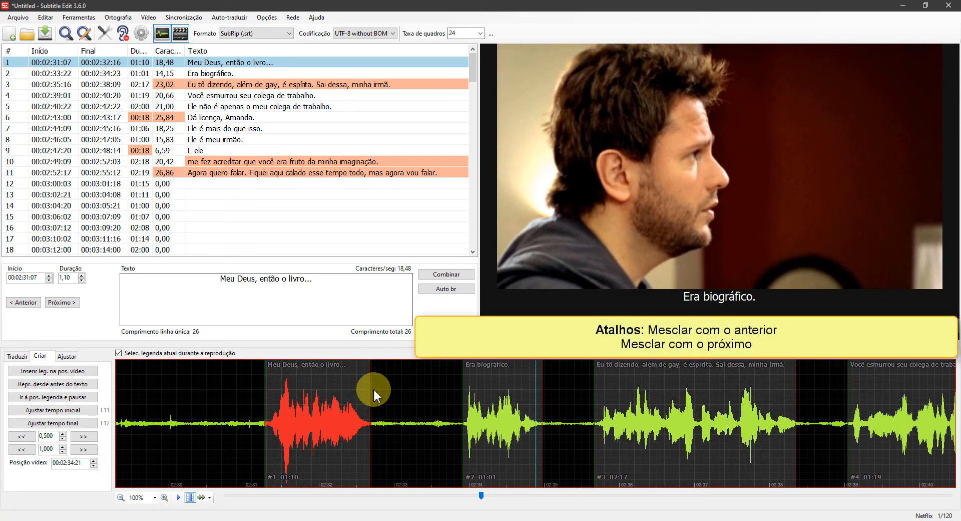
Merge line 1 with the next line using the merge shortcut, and undo that merge
left_click(338, 400)
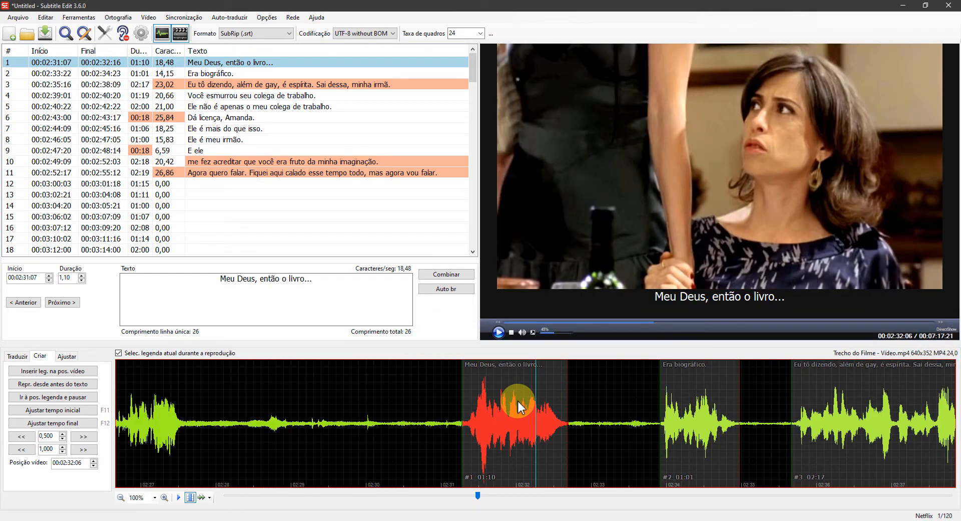
key("ctrl+shift+m")
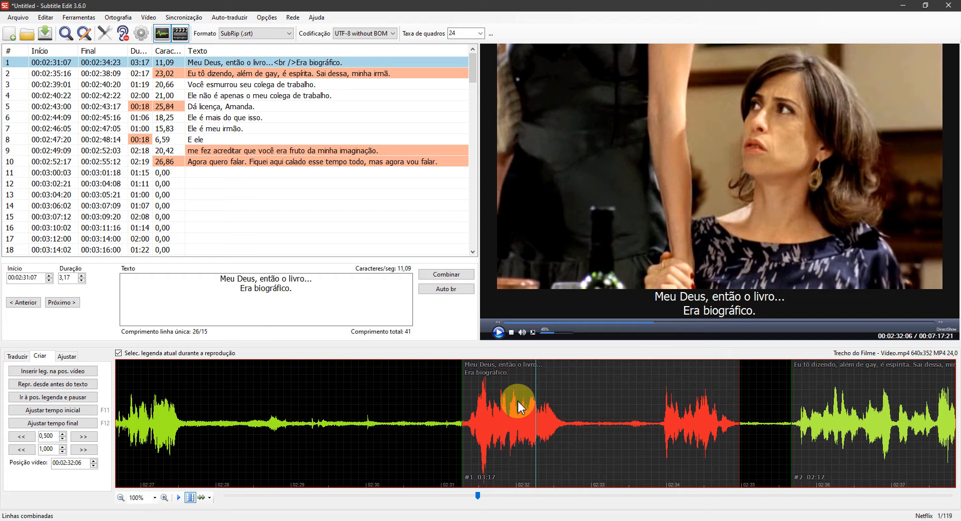
key("ctrl+z")
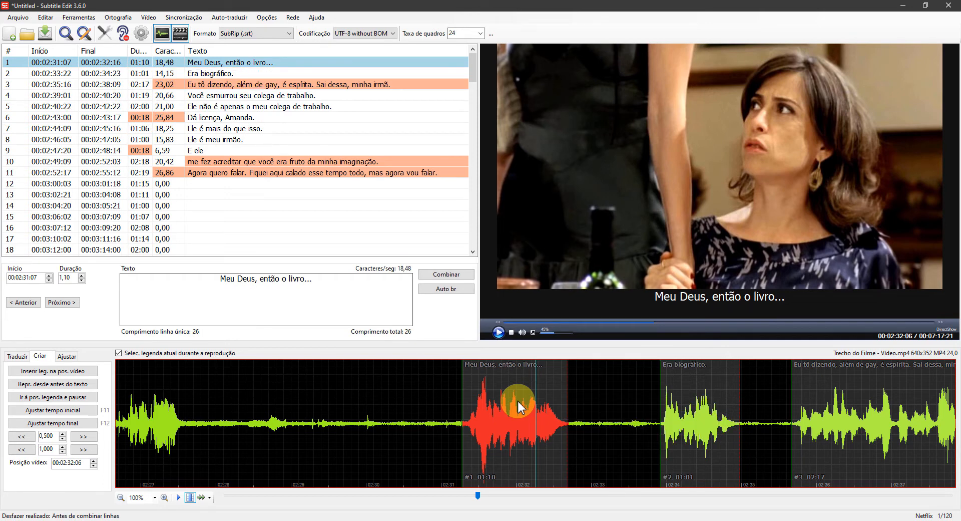
scroll(623, 407, "up", 5)
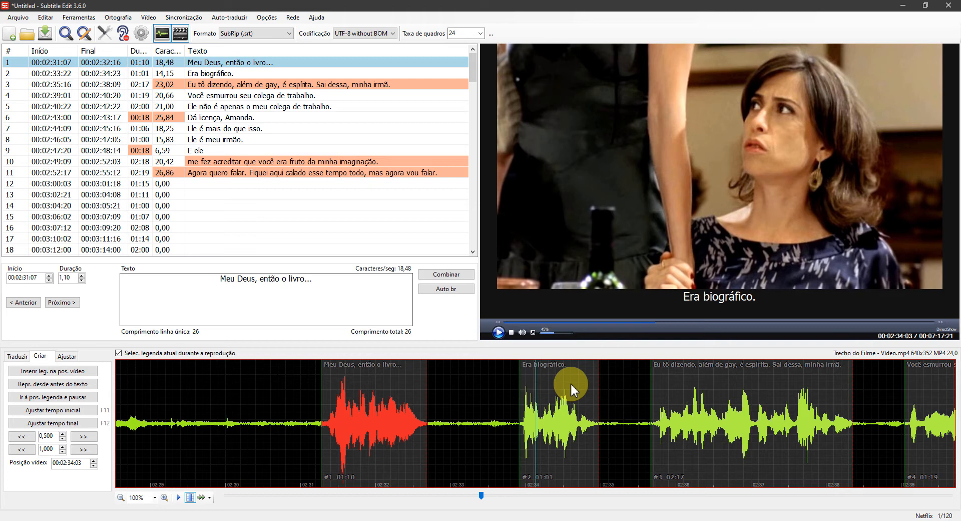
Split line 11, "Agora quero falar. Fiquei aqui calado esse tempo todo, mas agora vou falar.", and undo the split
left_click(331, 171)
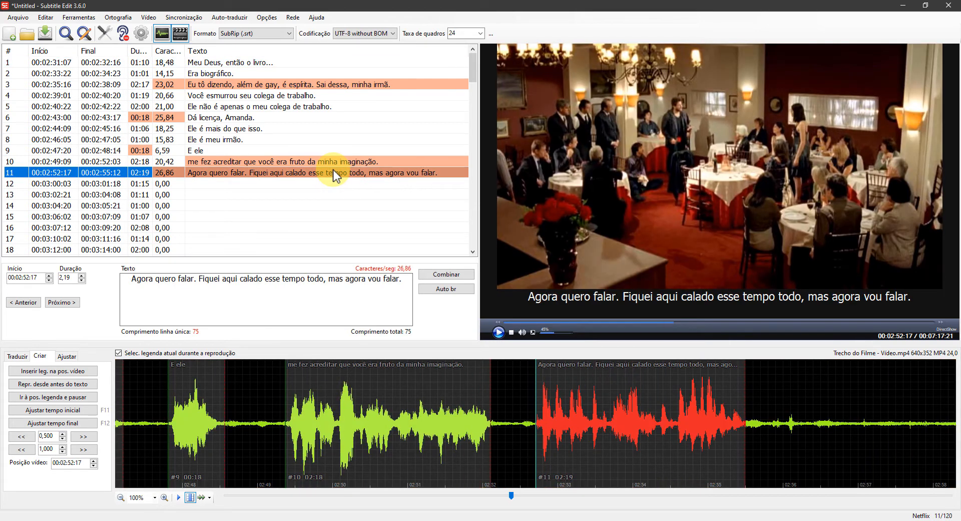
right_click(304, 173)
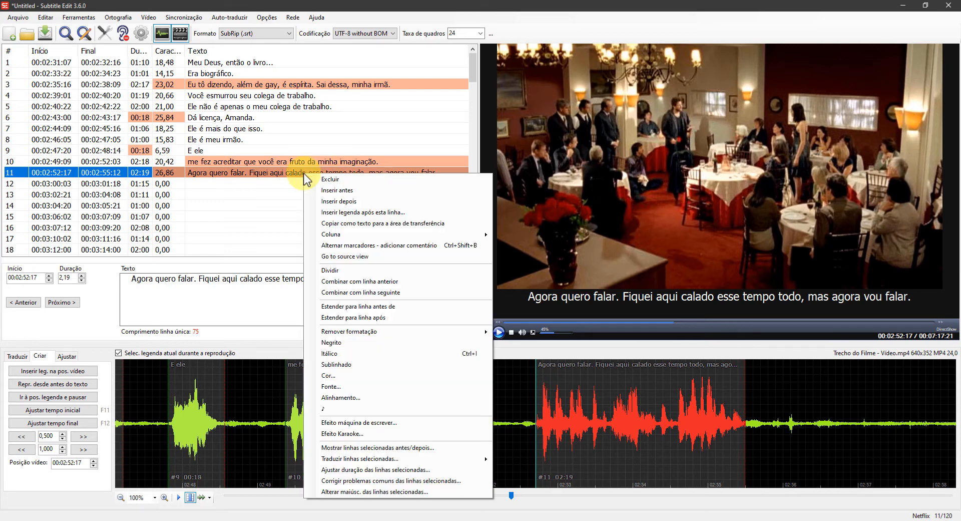
left_click(379, 273)
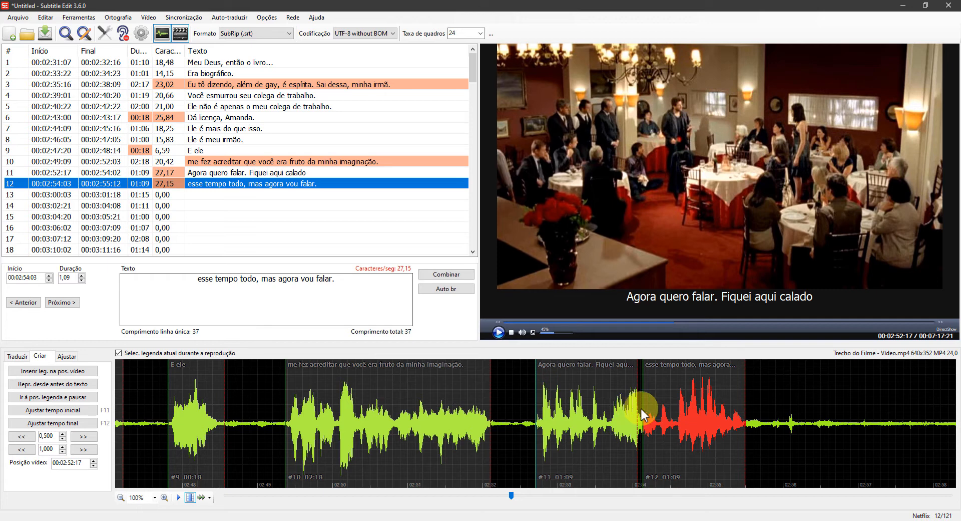
key("ctrl+z")
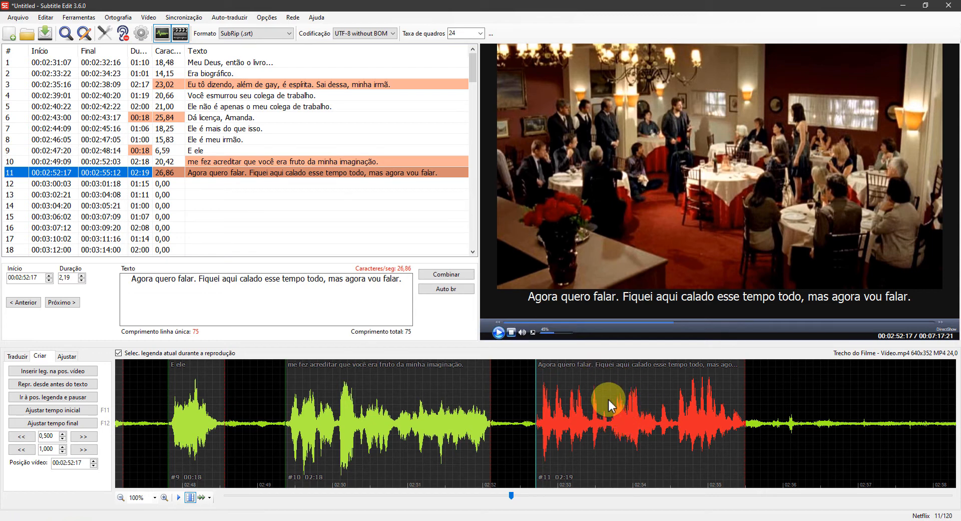
Place the video position at 00:02:53:11, in the pause after "Agora quero falar." within line 11
left_click(554, 397)
left_click(523, 398)
key("space")
key("space")
scroll(550, 413, "down", 1)
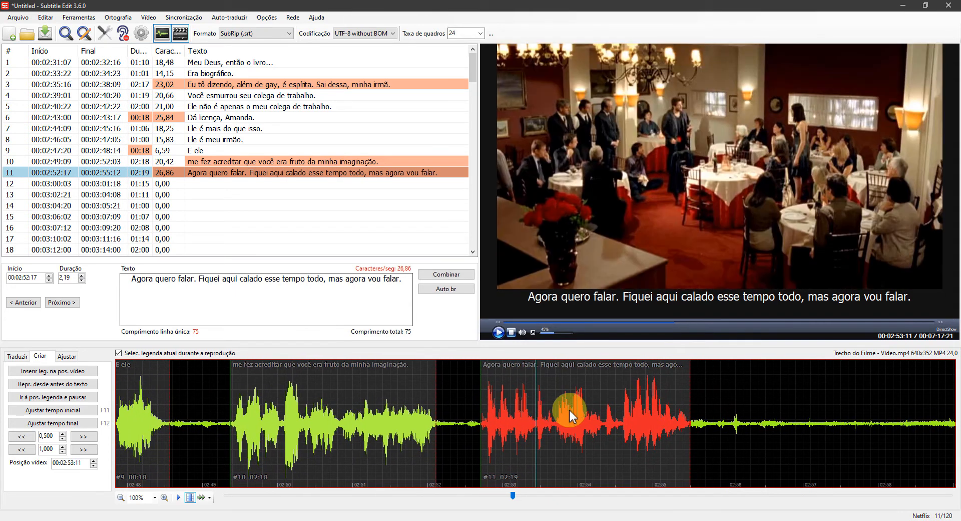
Split line 11 from the waveform at the current video position, and undo the split
right_click(534, 402)
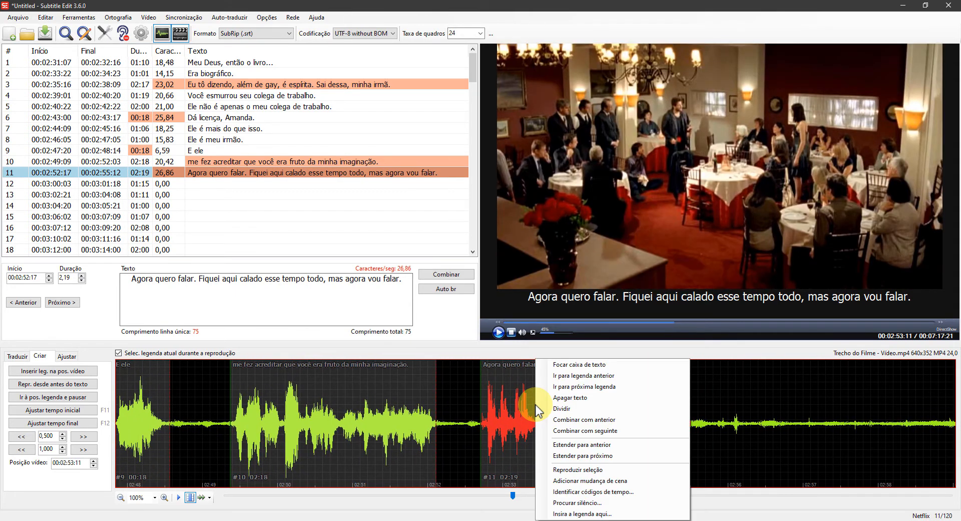
left_click(593, 409)
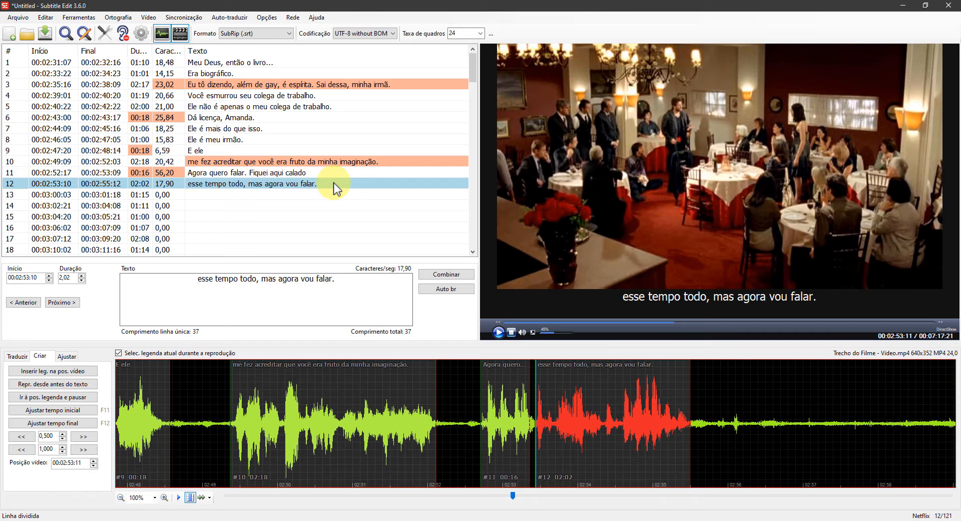
key("ctrl+z")
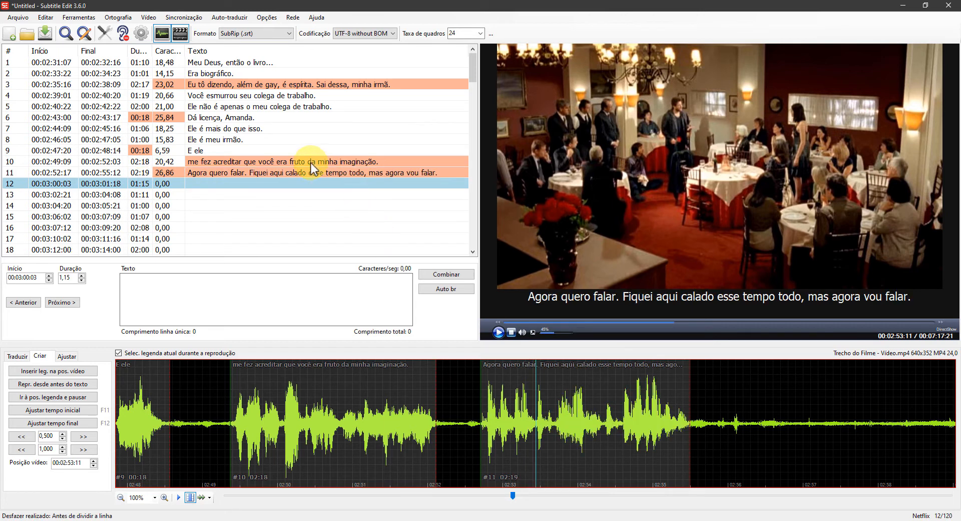
Split line 11 at the text cursor before "Fiquei" and at the video position, review line 11, and undo the split
left_click(286, 173)
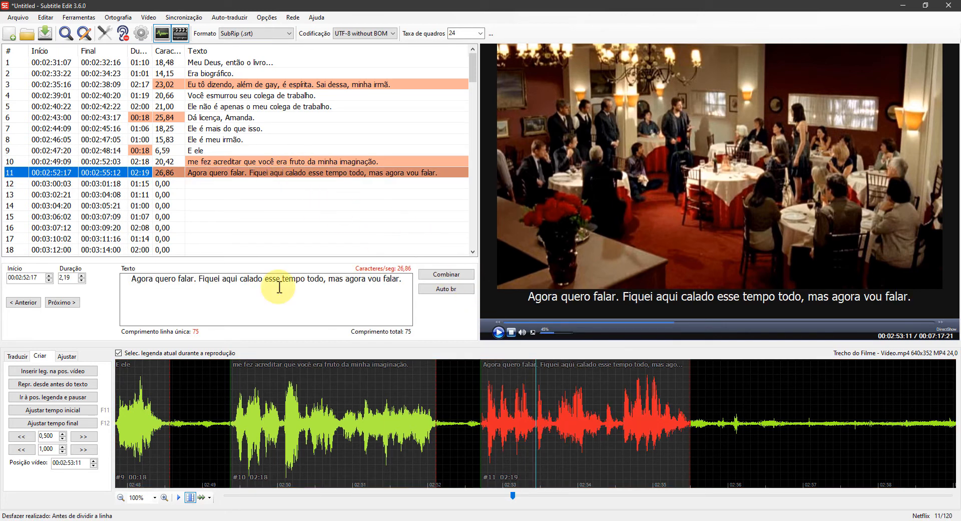
left_click(165, 283)
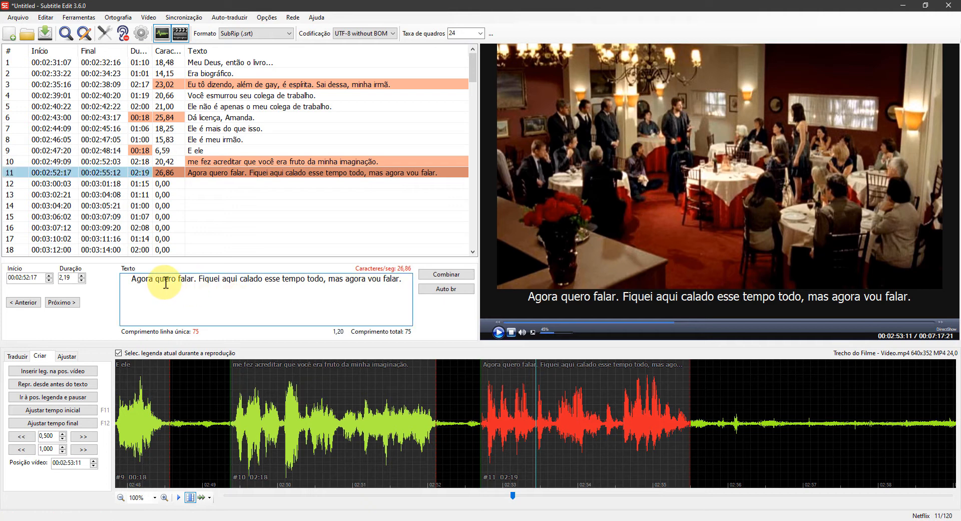
right_click(199, 278)
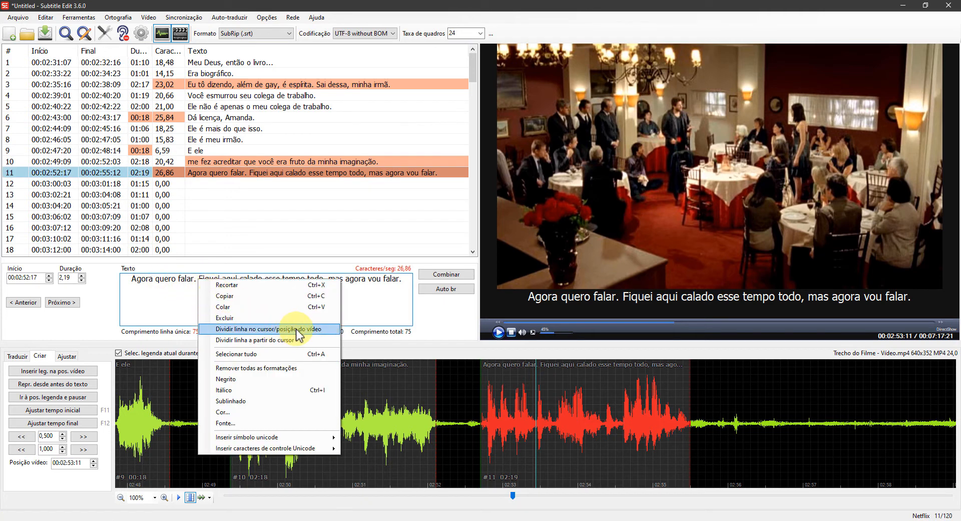
left_click(327, 332)
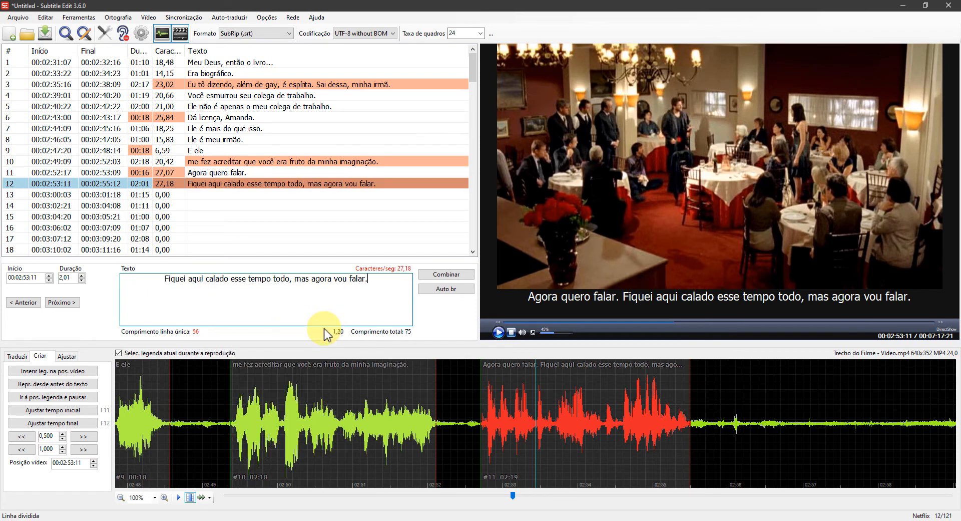
left_click(247, 173)
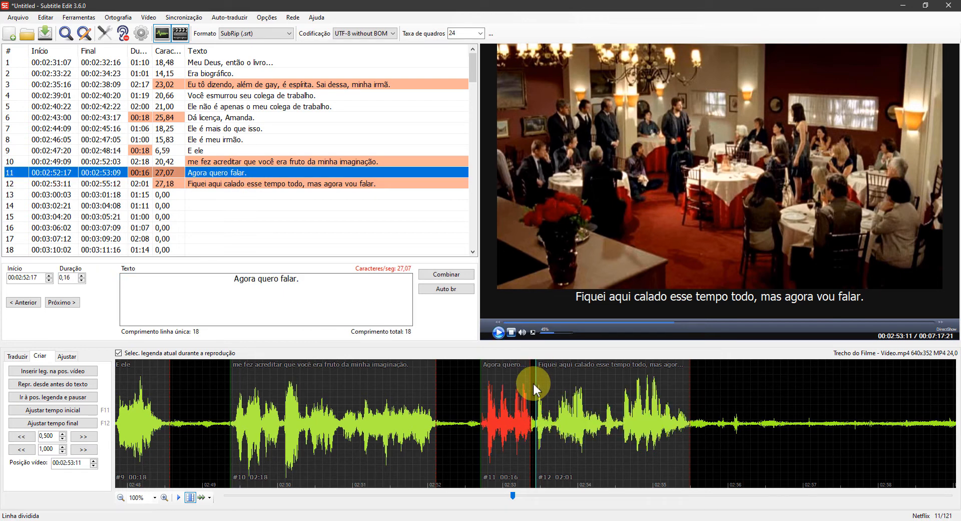
key("ctrl+z")
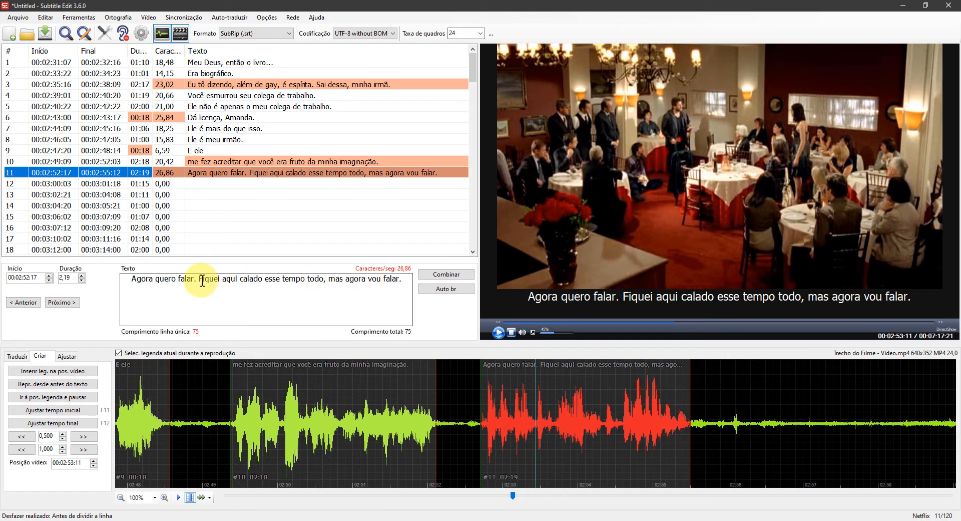
Split line 11 from the text cursor before "Fiquei" without using the video position, and undo the split
right_click(200, 280)
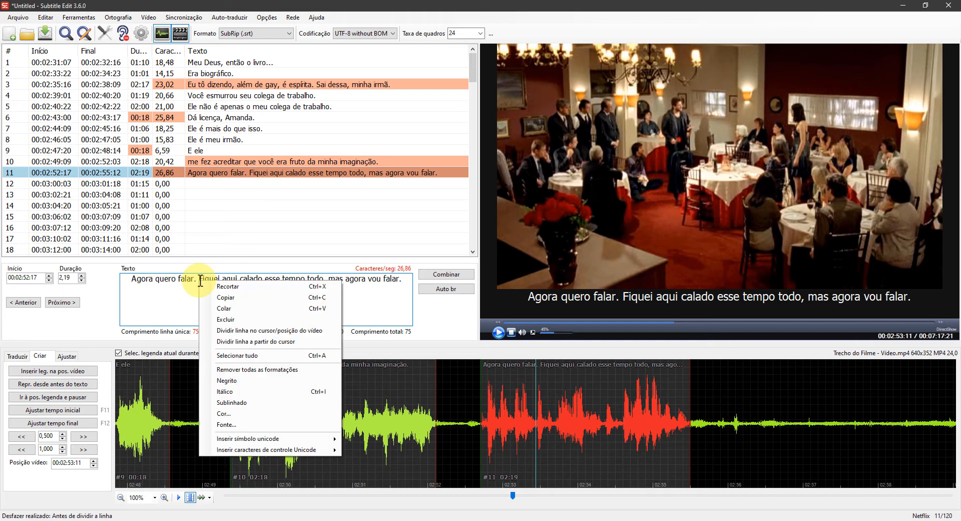
left_click(314, 341)
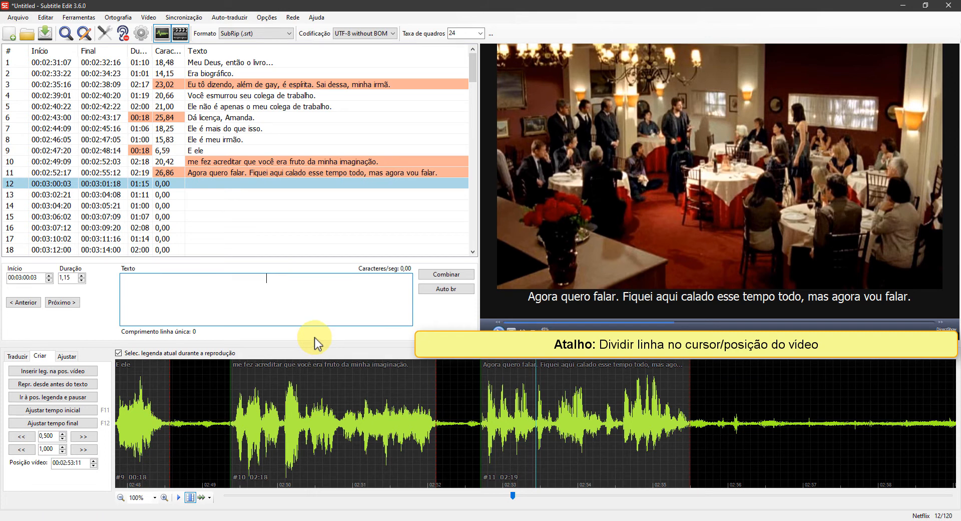
Split line 11 before "Fiquei aqui calado" at the text cursor and video position
left_click(239, 172)
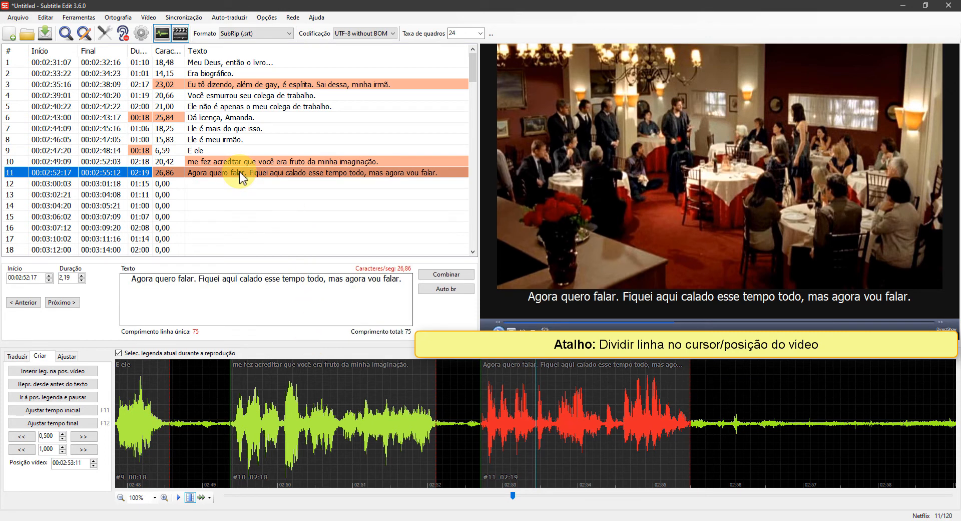
left_click(199, 277)
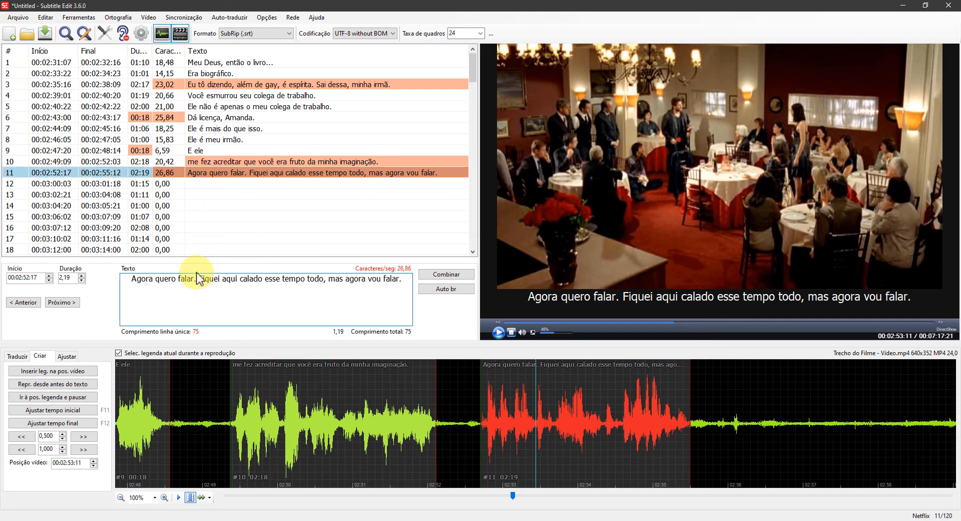
key("ctrl+alt+v")
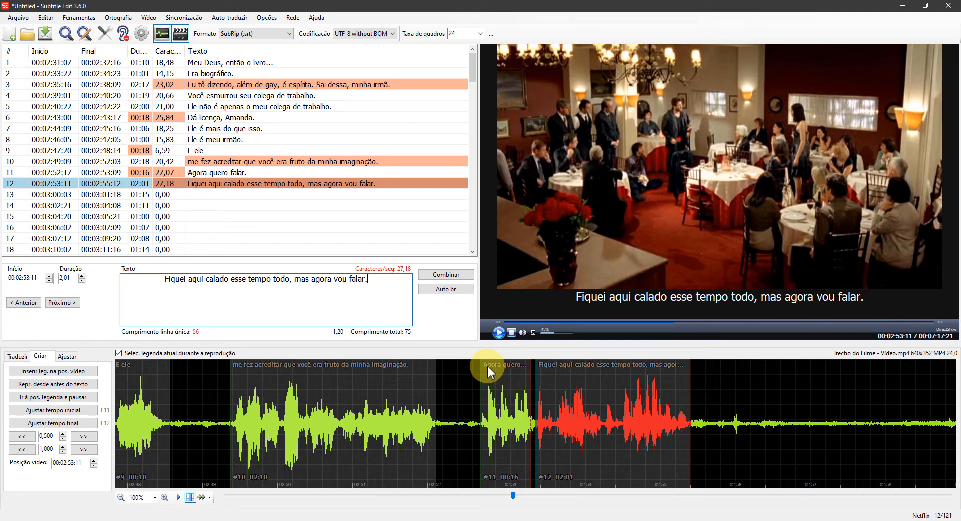
Trim the end of line 7, "Ele é mais do que isso.", on the waveform to 00:02:45:14
left_click(258, 118)
left_click(258, 128)
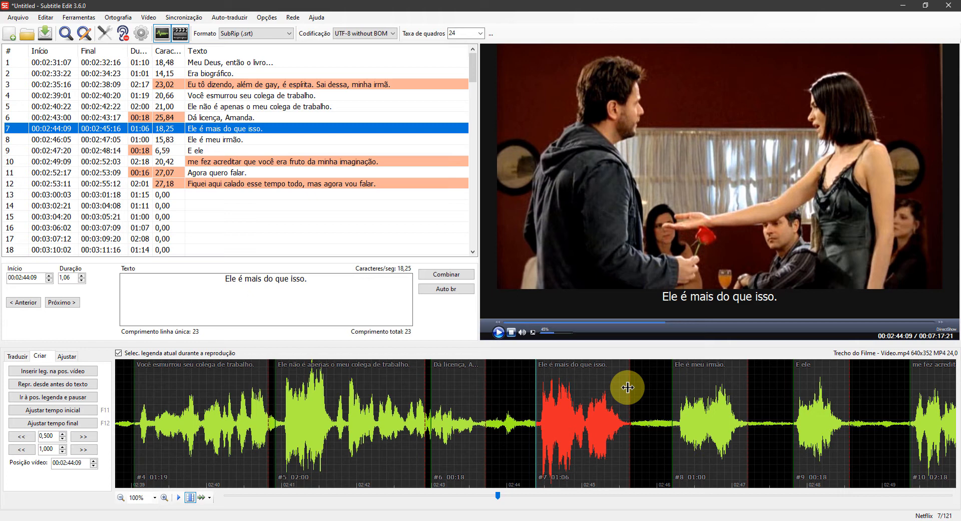
mouse_move(627, 387)
left_mouse_down()
mouse_move(671, 386)
mouse_move(625, 388)
left_mouse_up()
mouse_move(533, 394)
left_mouse_down()
mouse_move(485, 395)
mouse_move(537, 394)
left_mouse_up()
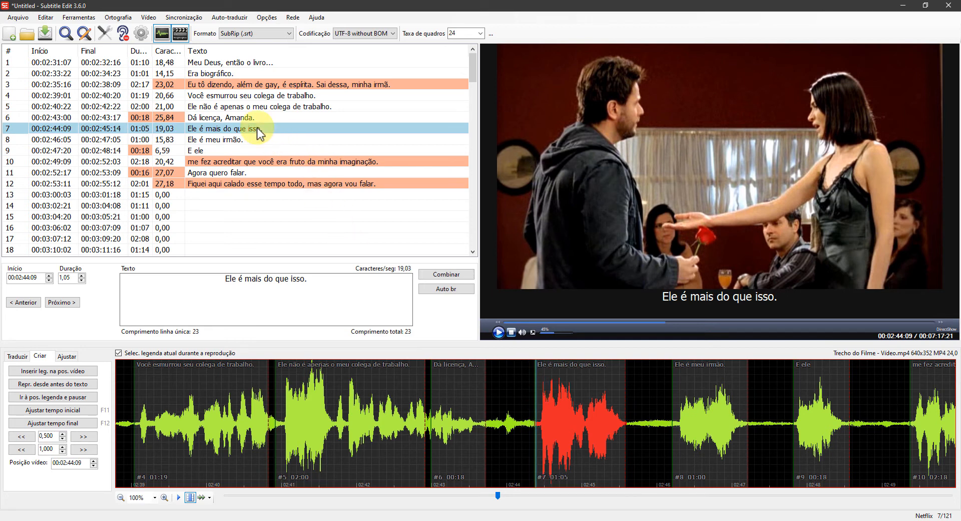
From the subtitle list, extend line 7 to the previous line and undo it, and do the same towards the next line
right_click(259, 133)
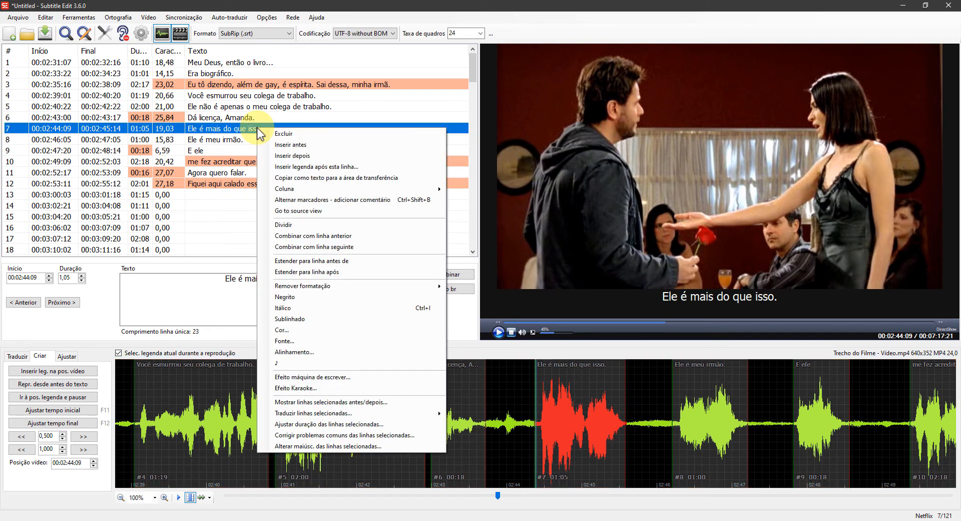
left_click(419, 261)
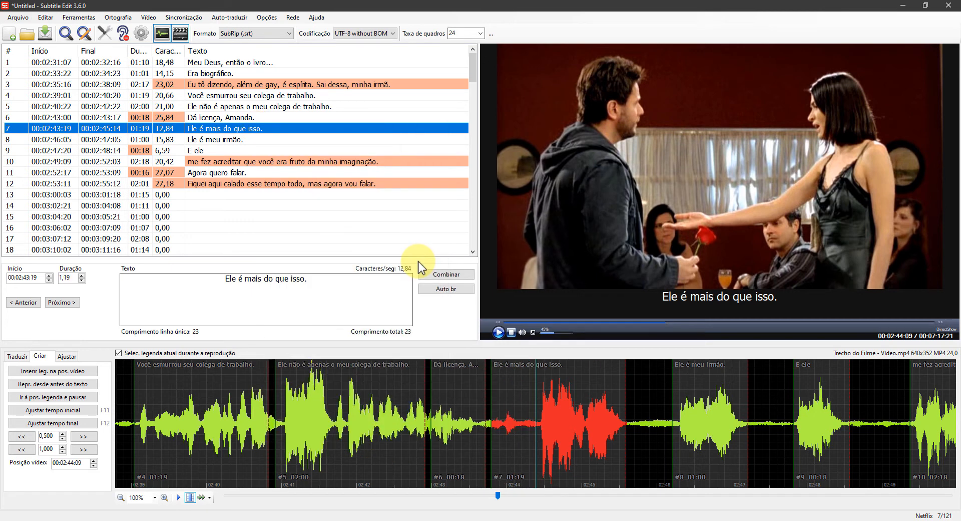
key("ctrl+z")
right_click(245, 128)
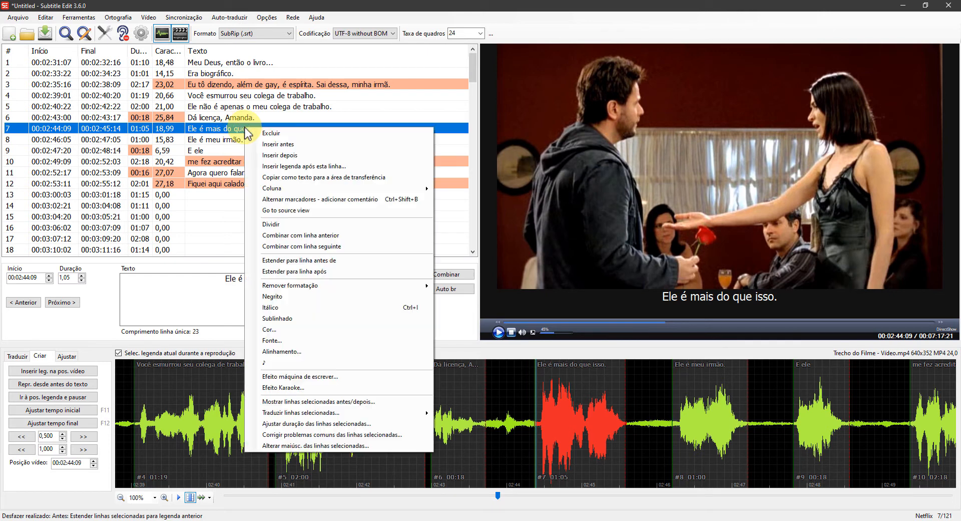
left_click(386, 272)
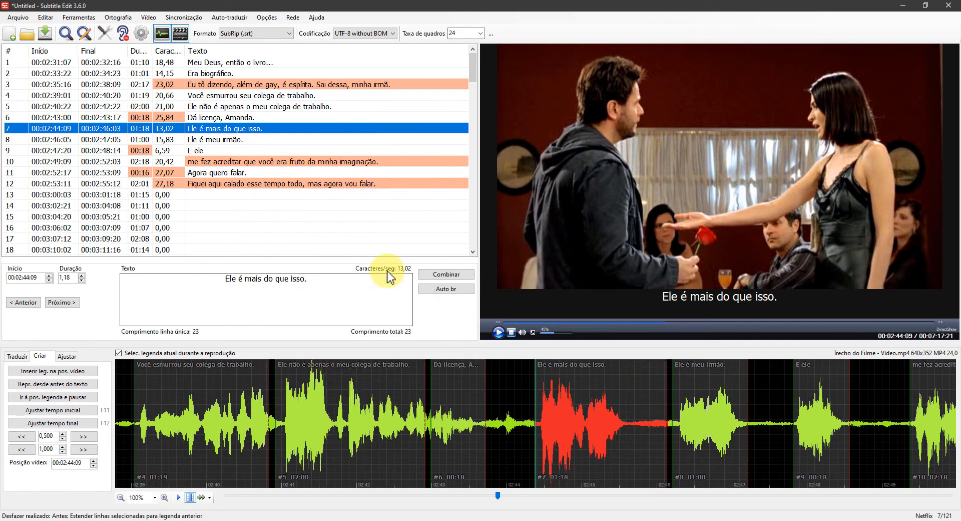
key("ctrl+z")
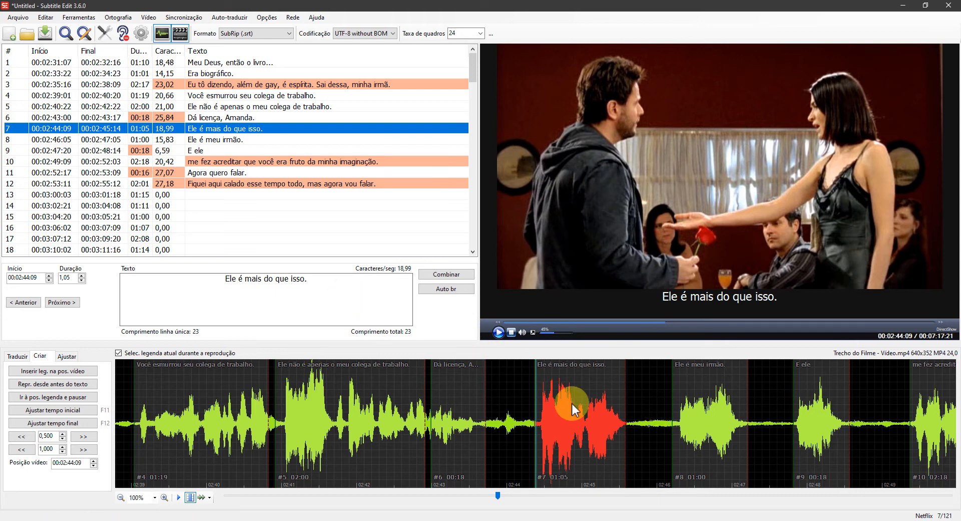
From the waveform, extend line 7 to the previous subtitle and to the following one, undoing each extension
right_click(572, 402)
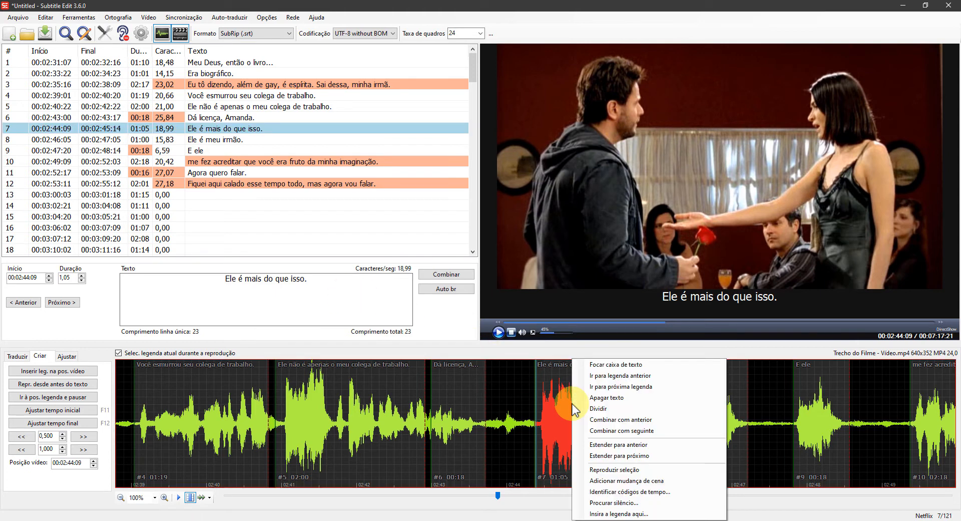
left_click(621, 444)
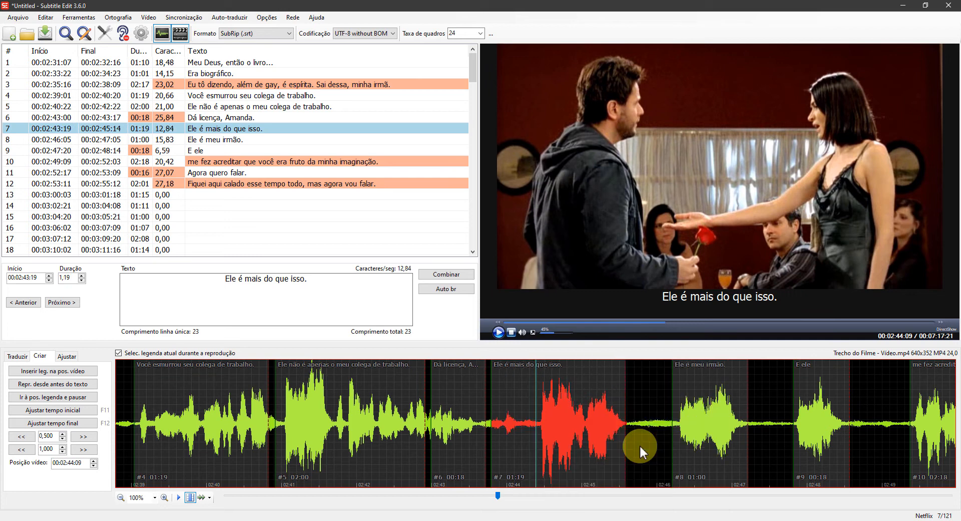
key("ctrl+z")
right_click(595, 433)
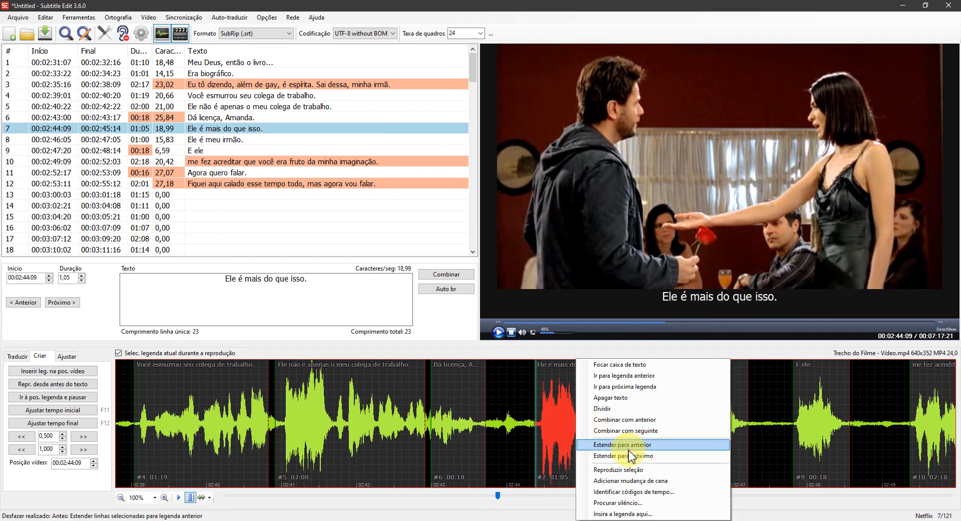
left_click(626, 455)
key("ctrl+z")
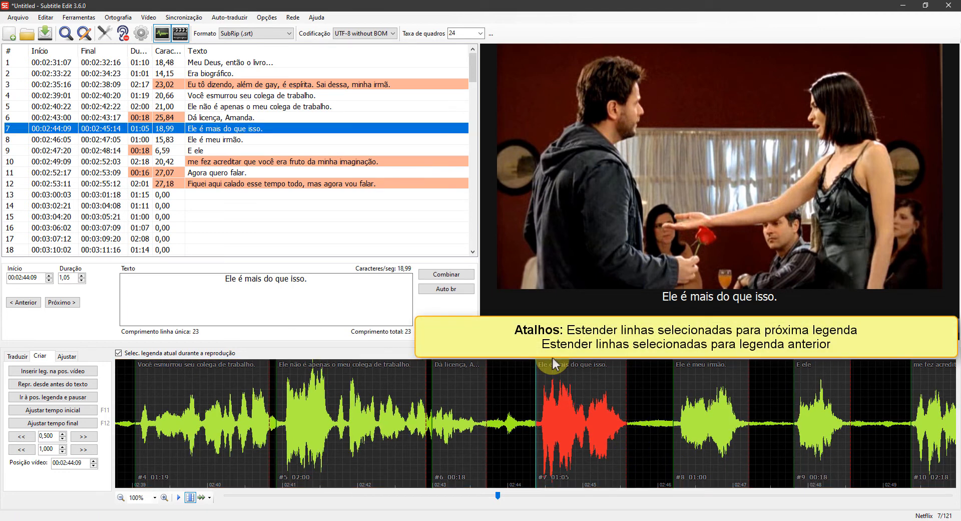
Use the assigned shortcuts to extend line 7 to the previous and to the next subtitle, undoing each change
key("alt+shift+e")
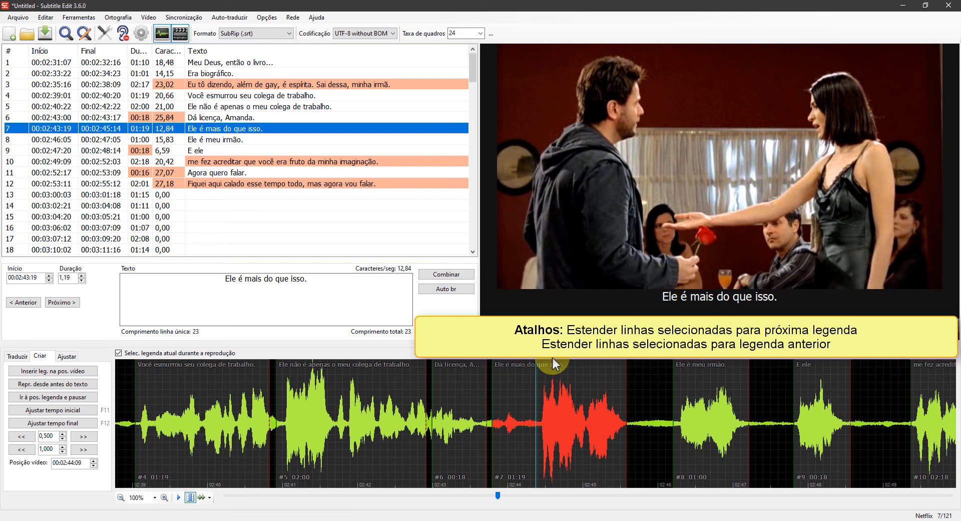
key("ctrl+z")
key("ctrl+shift+e")
key("ctrl+z")
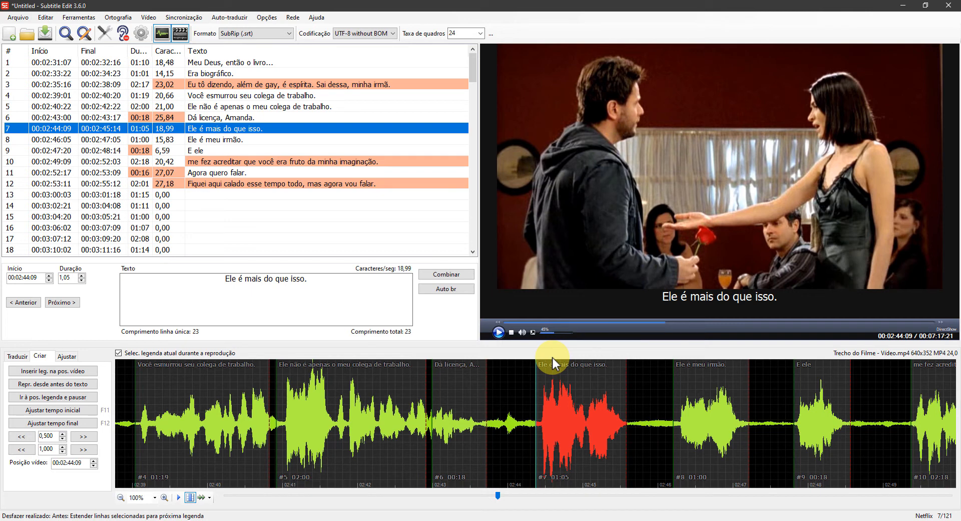
Examine highlighted lines 3, 10 and 6 for duration, characters per second and line length, alongside empty line 13
left_click(282, 84)
left_click(308, 162)
left_click(317, 194)
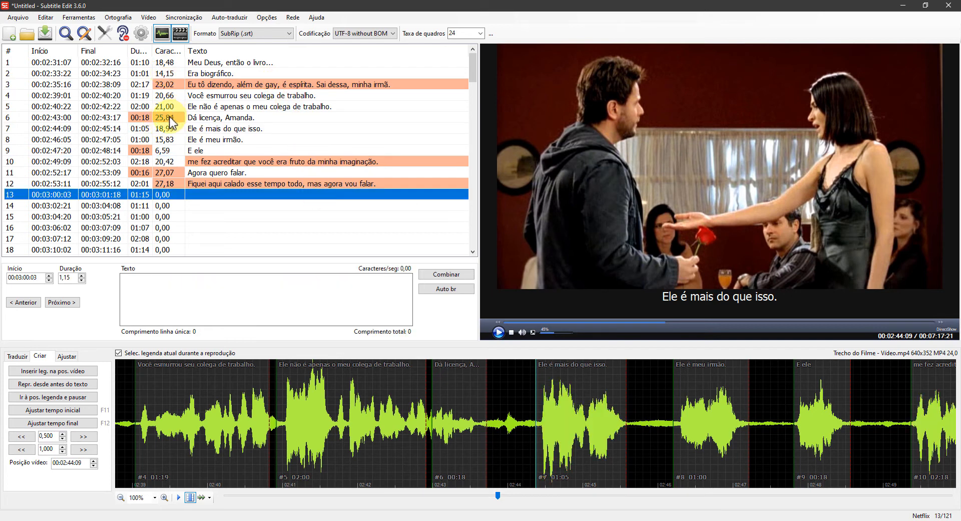
left_click(169, 122)
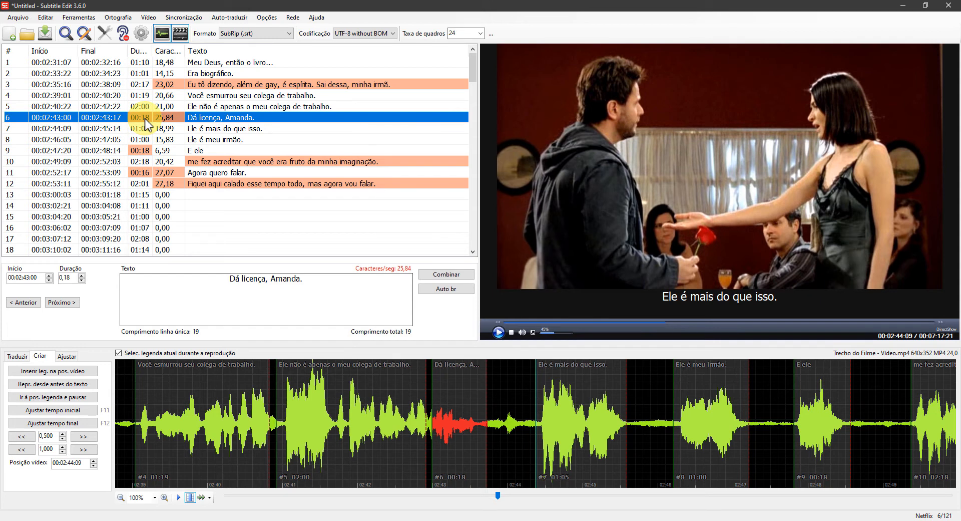
Insert a manual line break before "Sai dessa, minha irmã." in line 3, and undo it
left_click(269, 85)
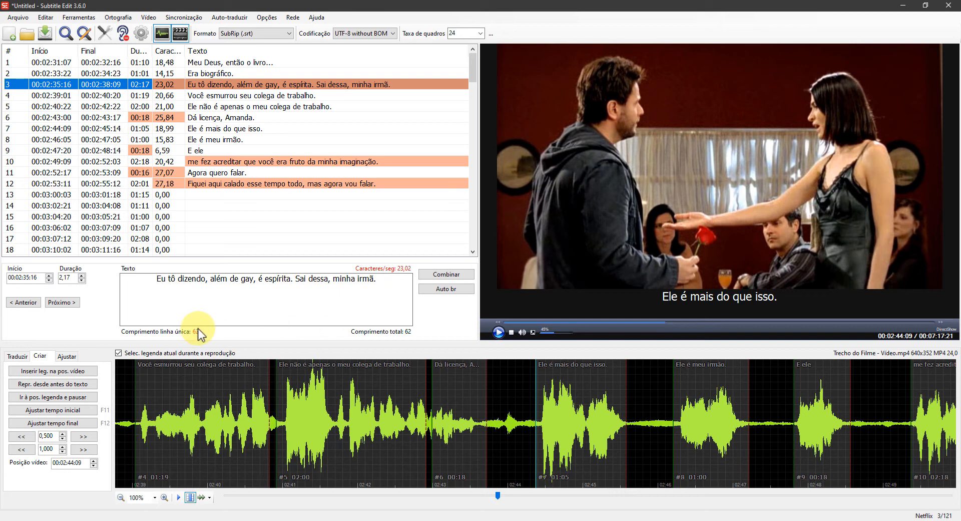
left_click(296, 284)
key("BackSpace")
key("Return")
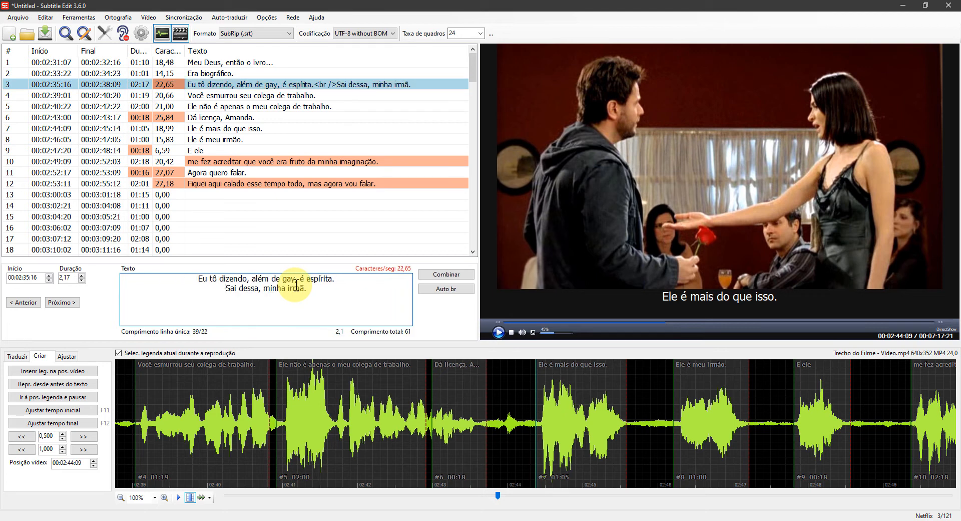
key("ctrl+z")
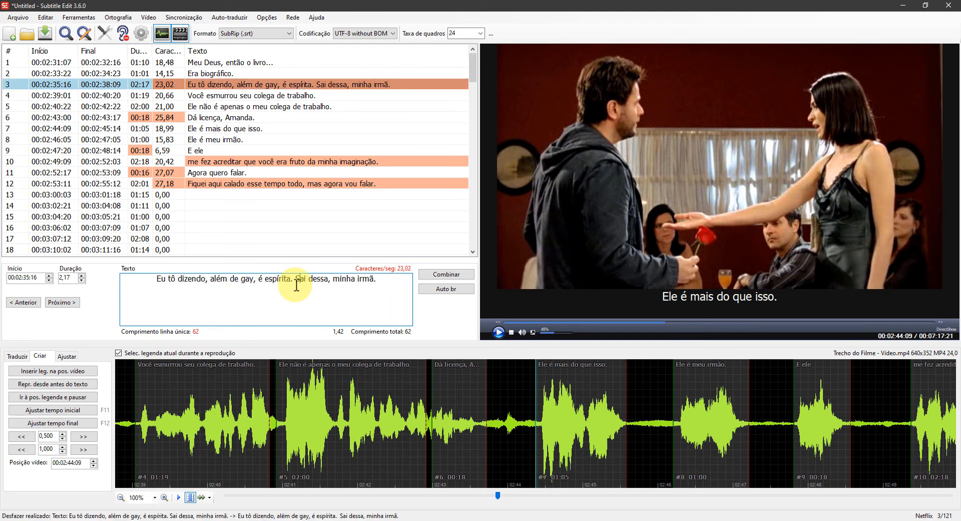
Apply the automatic line break to line 3, "Eu tô dizendo, além de gay, é espírita. Sai dessa, minha irmã."
left_click(296, 283)
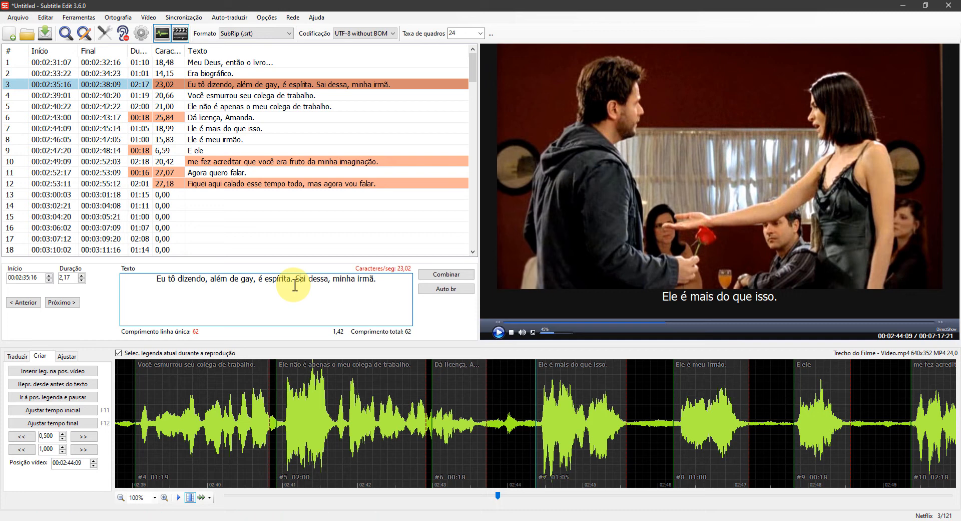
left_click(471, 290)
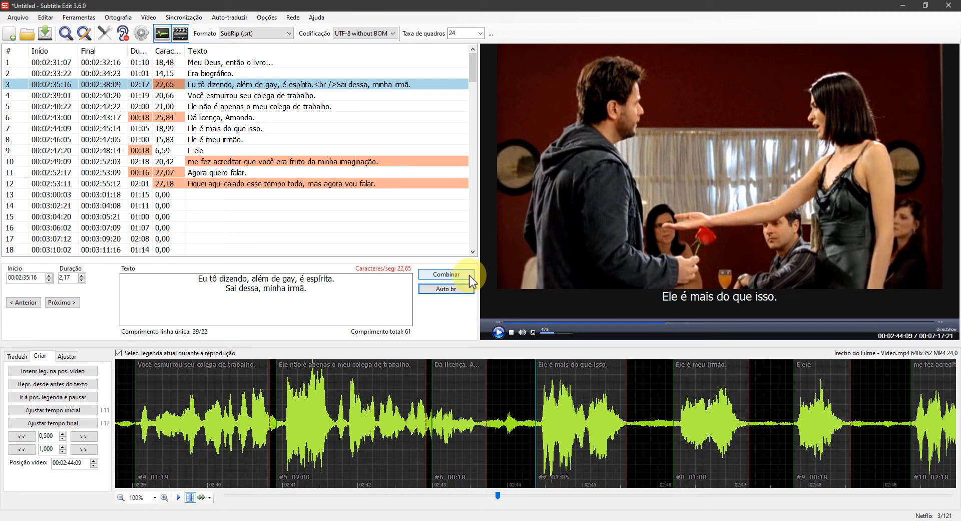
Rejoin line 3's text into a single row and apply the automatic line break to it again
left_click(470, 281)
left_click(395, 294)
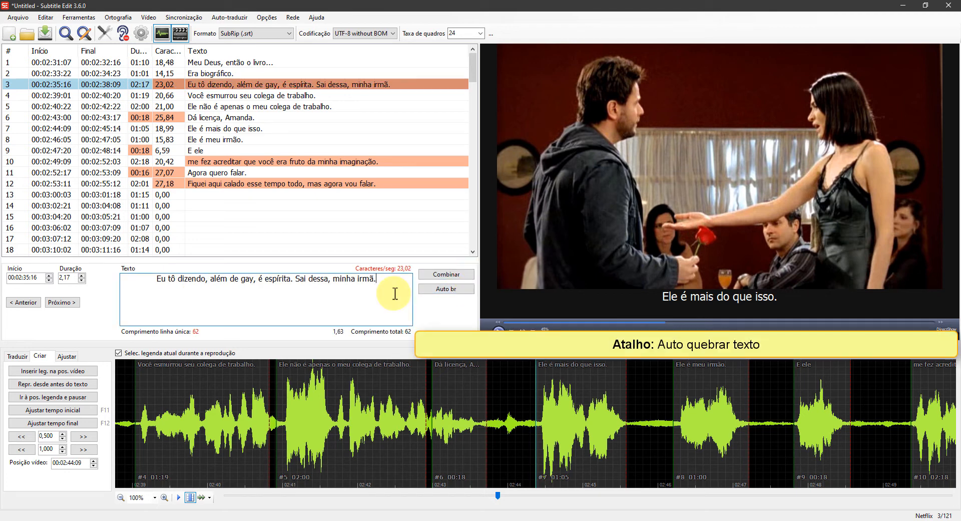
key("ctrl+b")
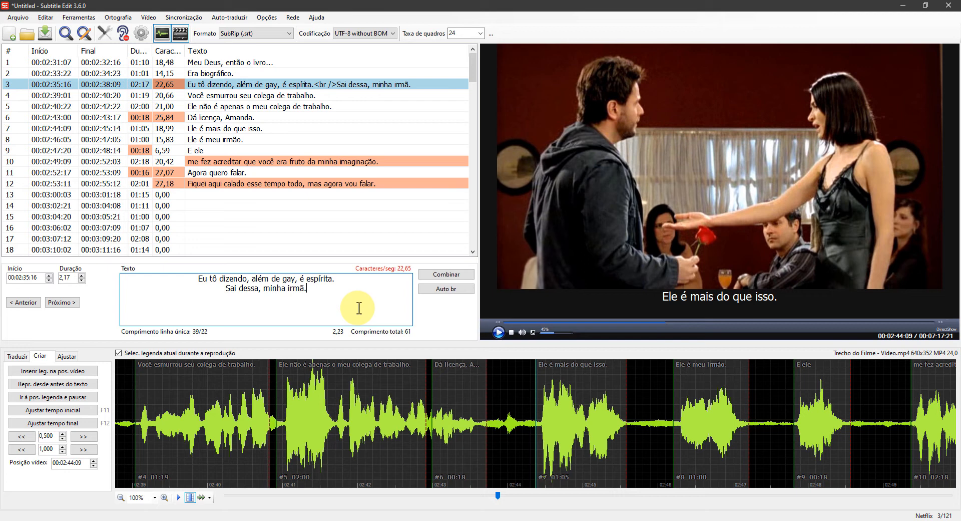
Insert a manual line break before "trabalho." in line 4, leaving "de" at the end of the first row
left_click(278, 96)
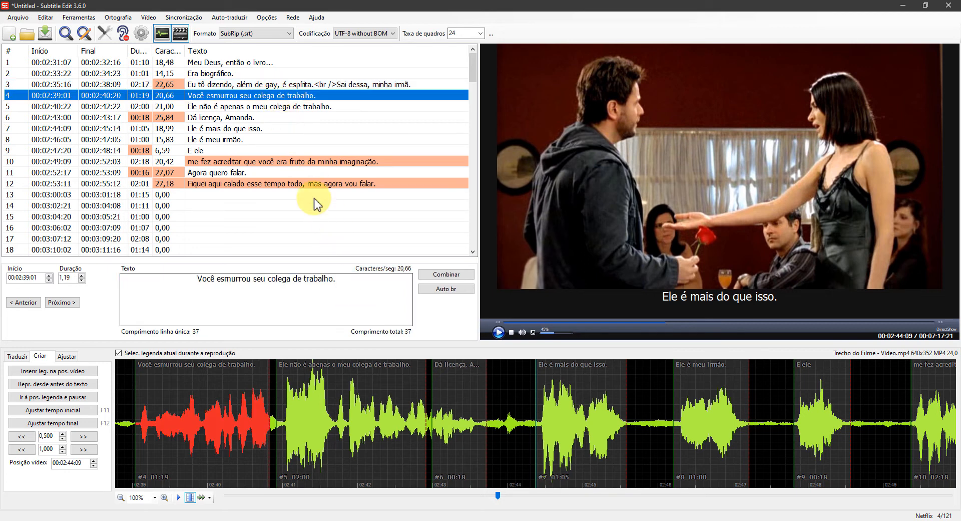
left_click(305, 279)
key("Return")
left_click_drag(310, 279, 332, 279)
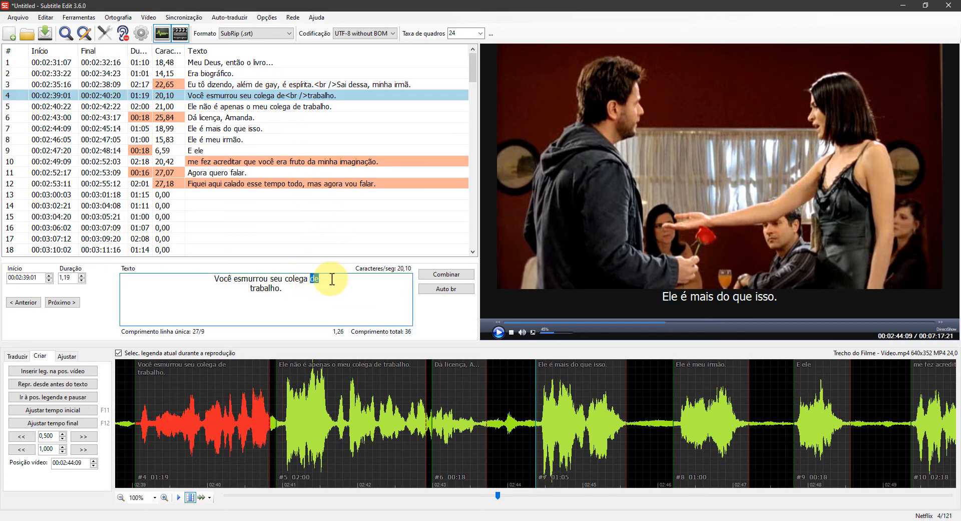
left_click(332, 279)
left_click(391, 303)
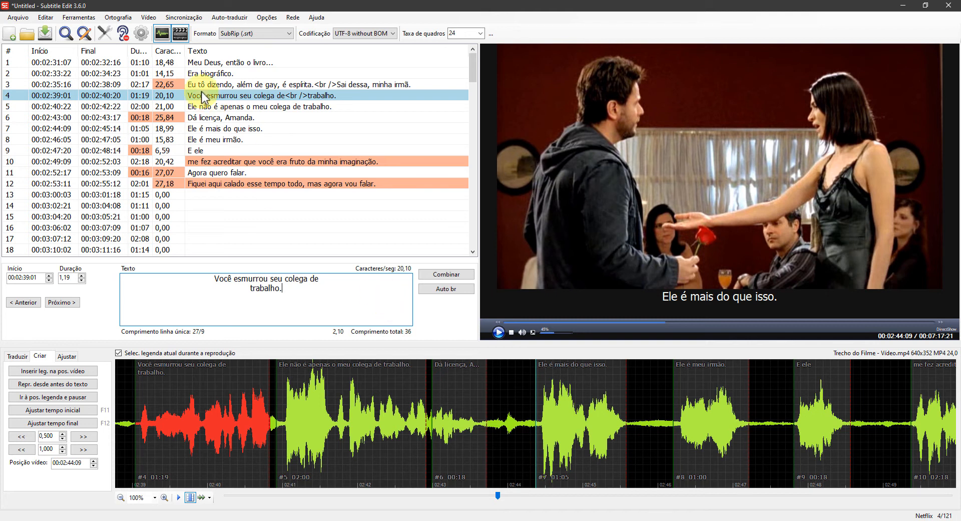
Open the "não quebrar depois de" list in the automatic line break settings and show its Portuguese entries
left_click(141, 33)
left_click(258, 171)
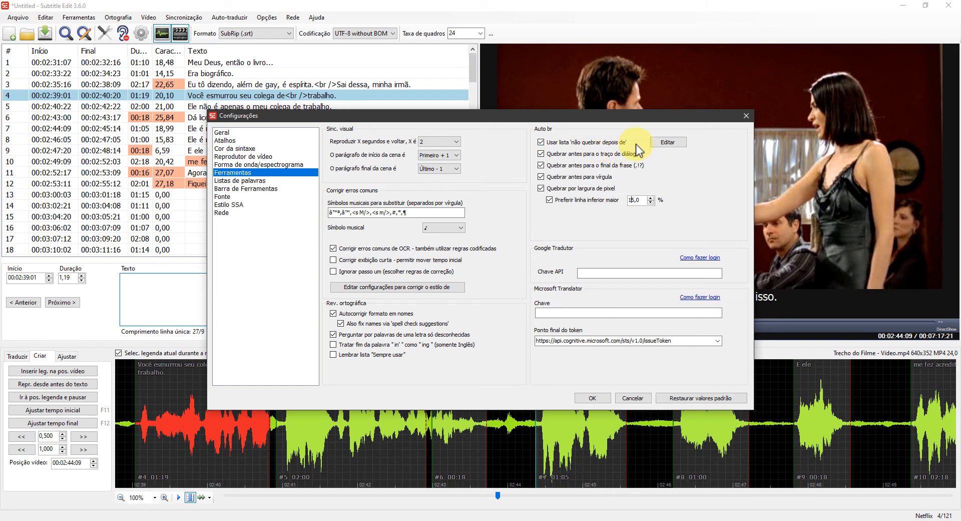
left_click(665, 143)
left_click(478, 185)
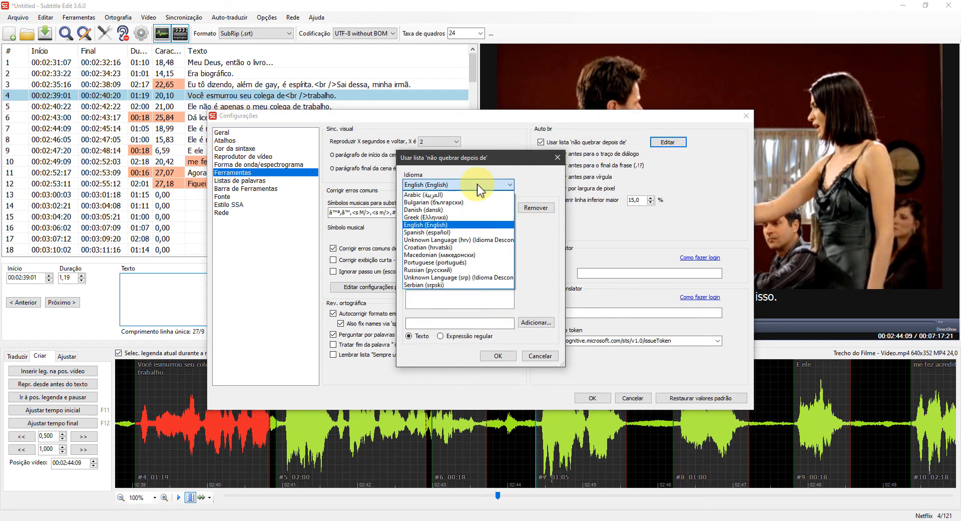
left_click(482, 262)
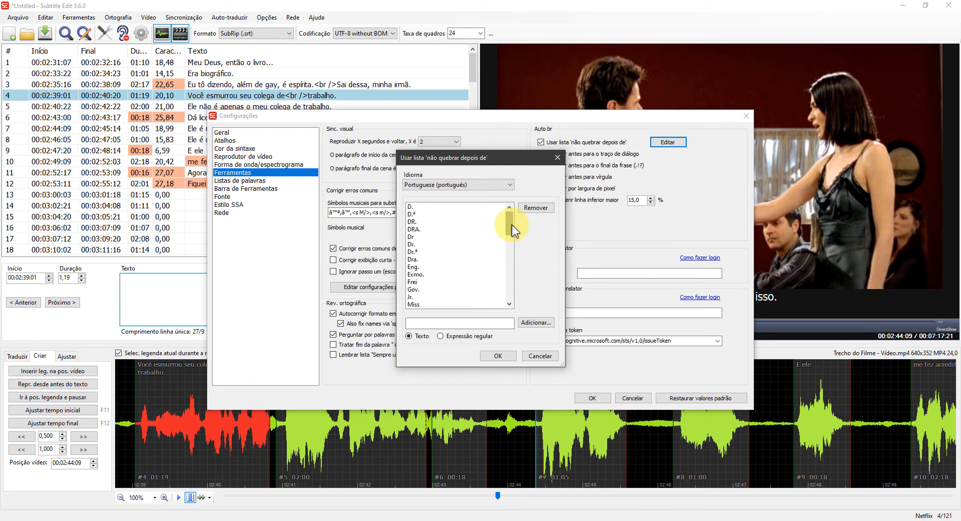
left_click(436, 244)
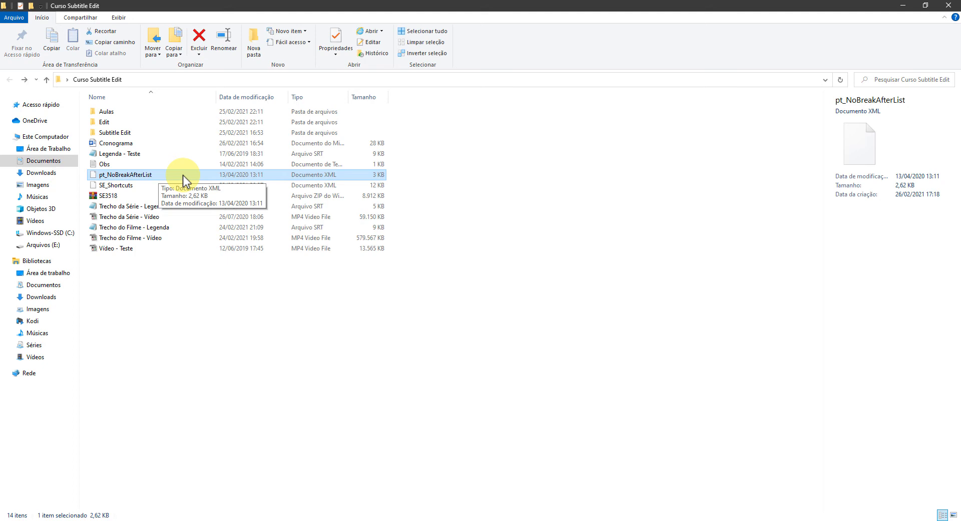
In File Explorer, copy pt_NoBreakAfterList from Curso Subtitle Edit into Subtitle Edit's Dictionaries folder, replacing the existing file
key("ctrl+c")
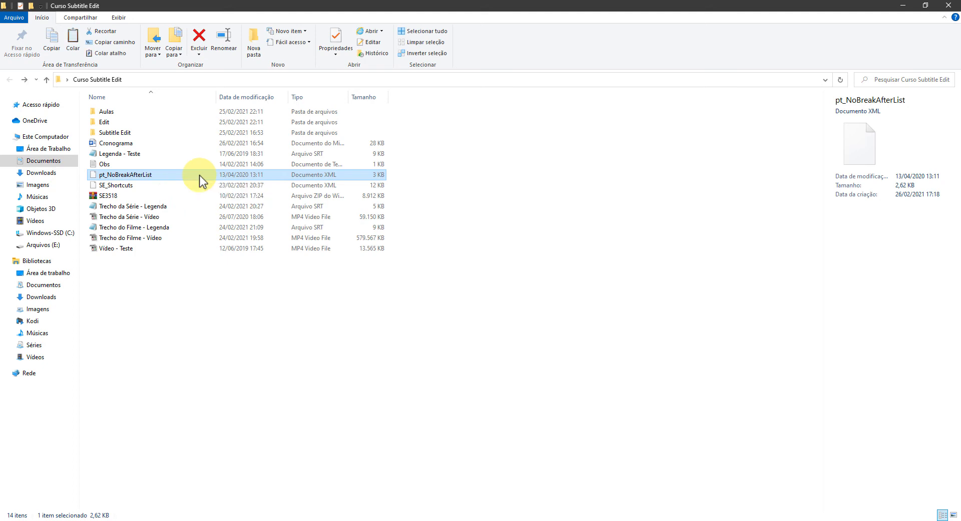
double_click(142, 135)
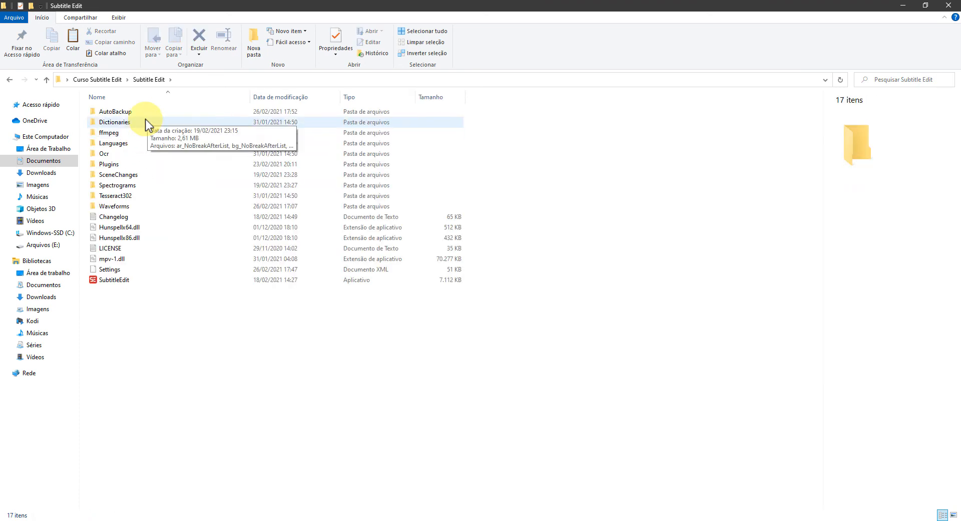
double_click(145, 122)
scroll(561, 302, "down", 5)
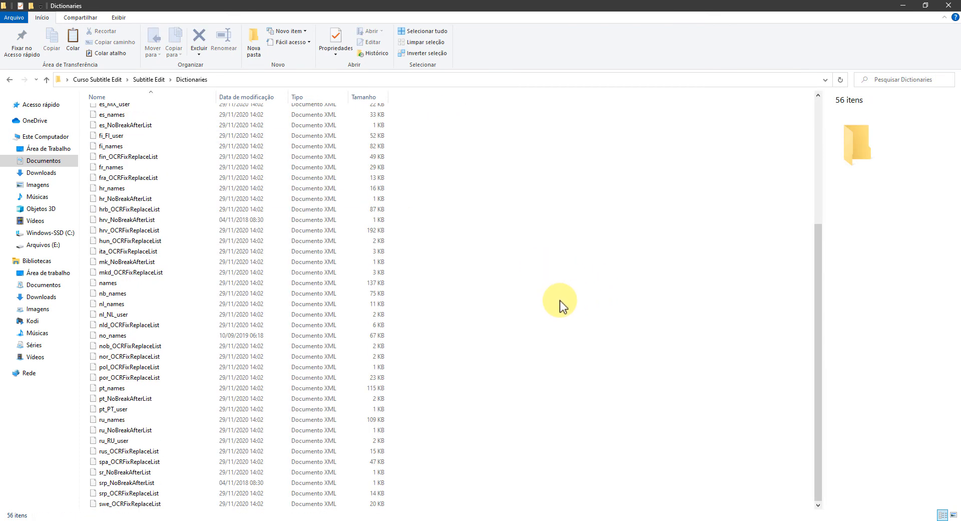
key("ctrl+v")
left_click(235, 197)
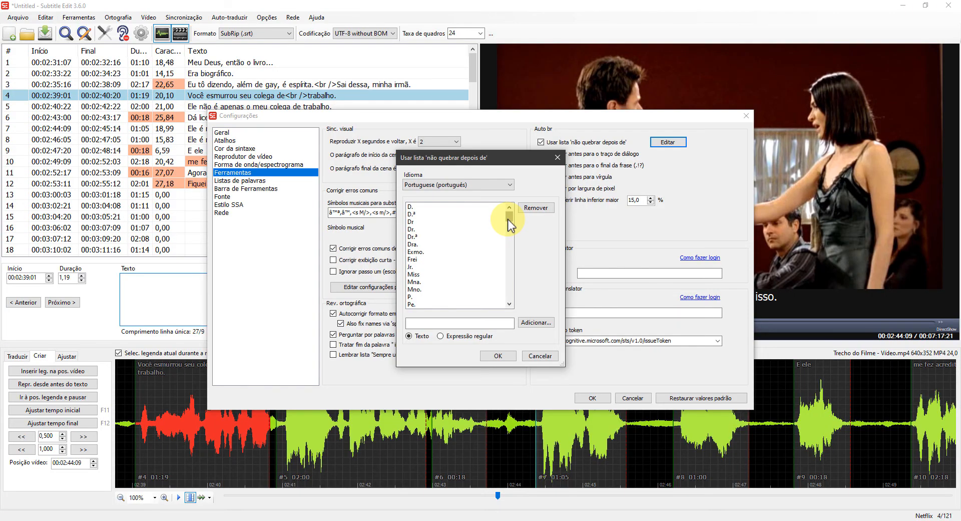
Back in Subtitle Edit, examine the Portuguese words in the "não quebrar depois de" list, and accept the list and the settings
left_click_drag(511, 219, 510, 231)
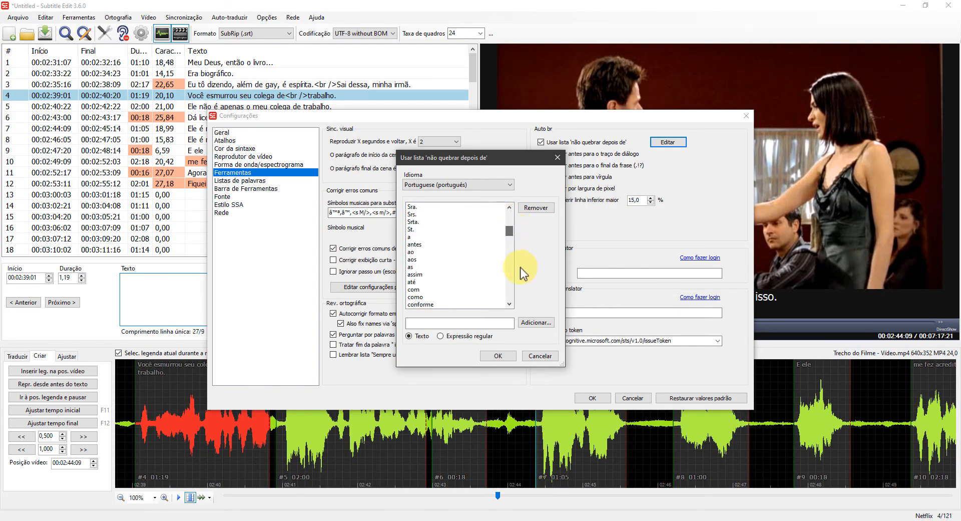
left_click(510, 303)
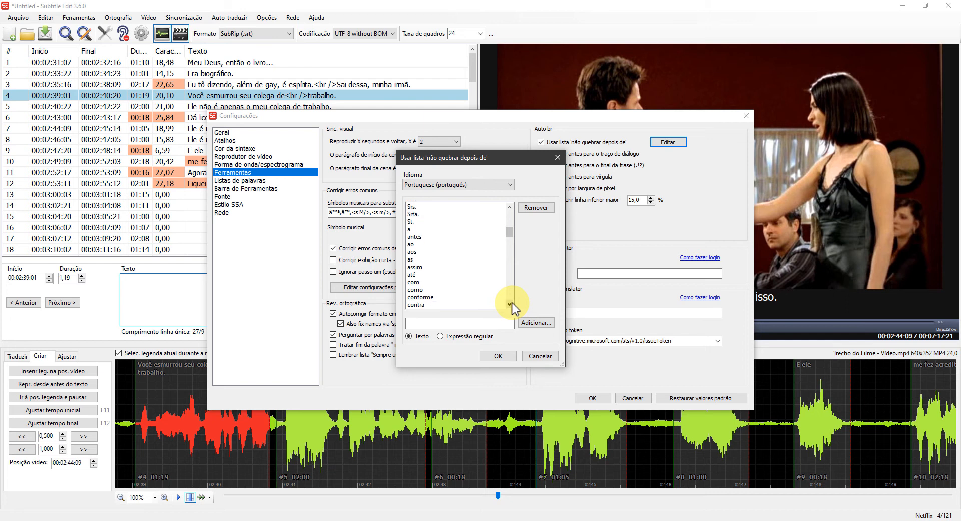
left_click_drag(510, 232, 516, 253)
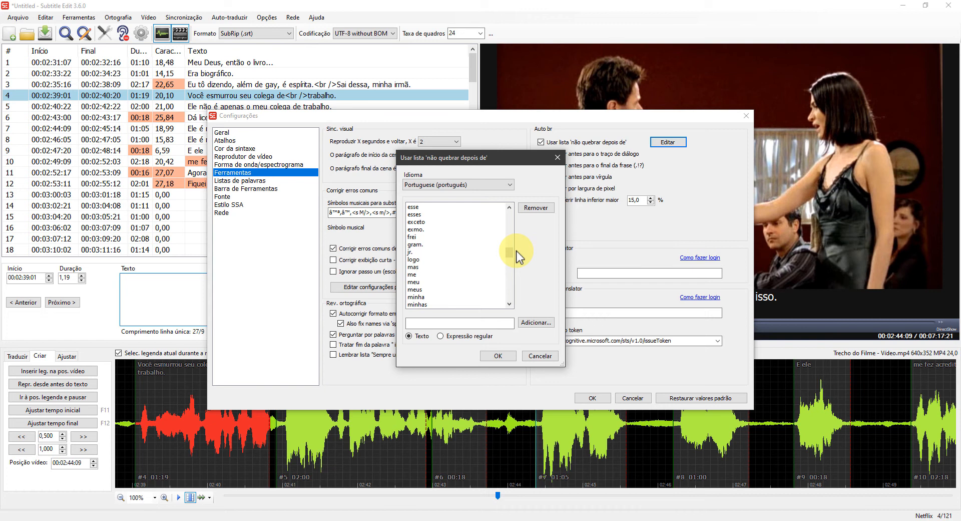
left_click_drag(516, 255, 526, 283)
scroll(531, 294, "down", 2)
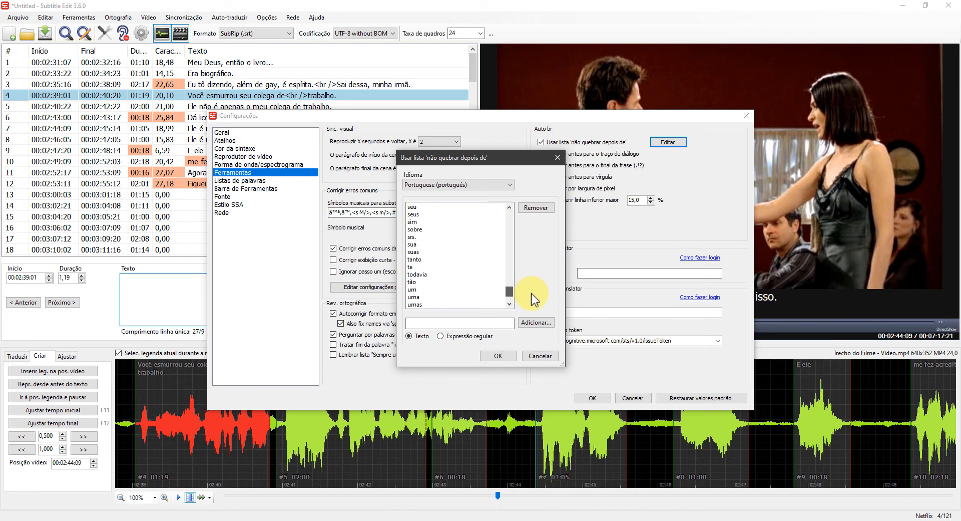
left_click(501, 355)
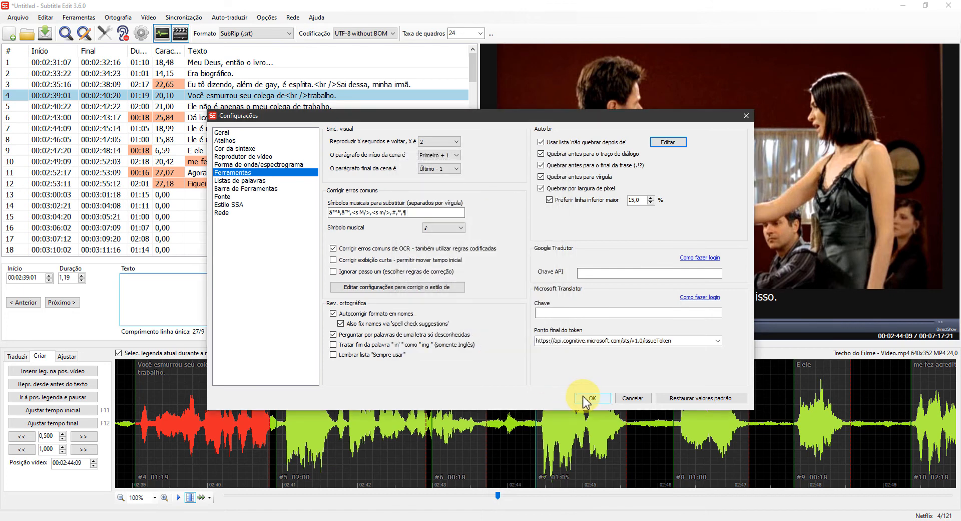
left_click(590, 398)
Apply the automatic line break to line 12, and to all subtitle lines selected together
left_click(310, 183)
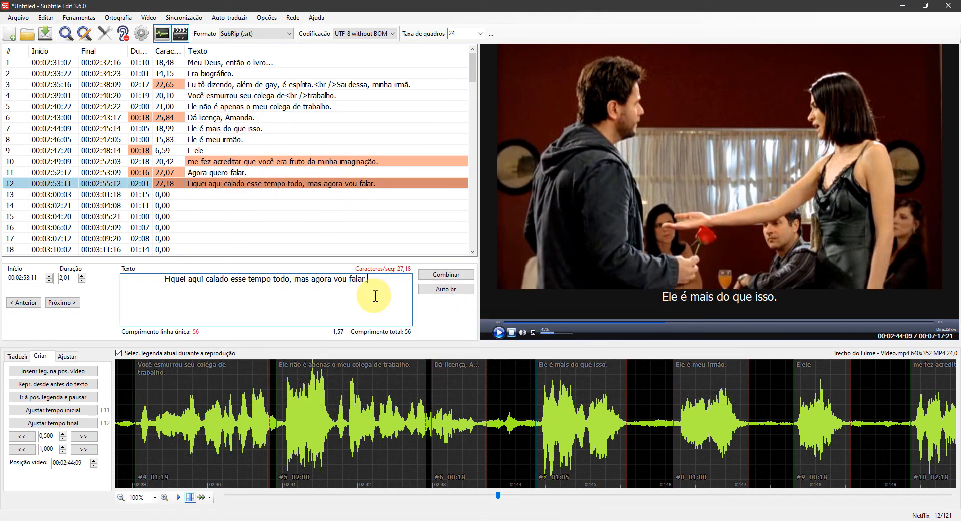
left_click(443, 291)
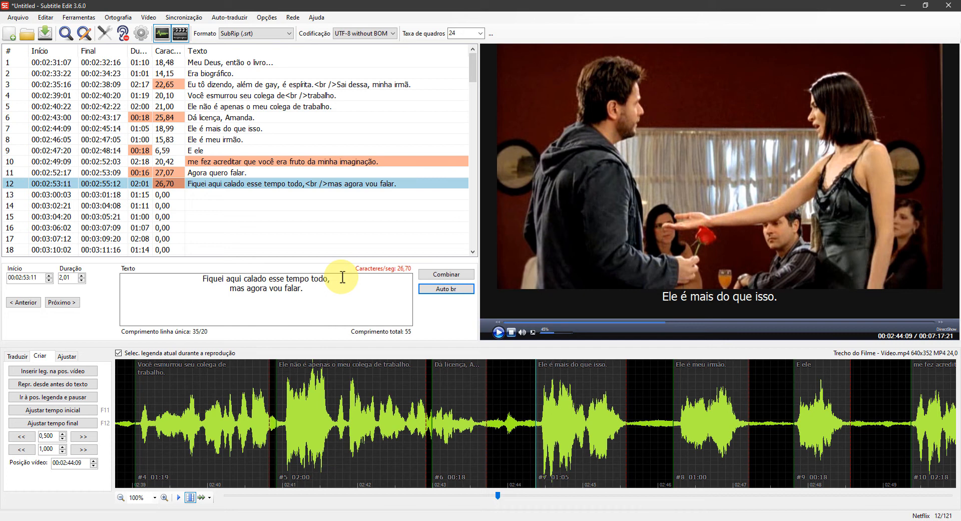
left_click(342, 173)
key("ctrl+a")
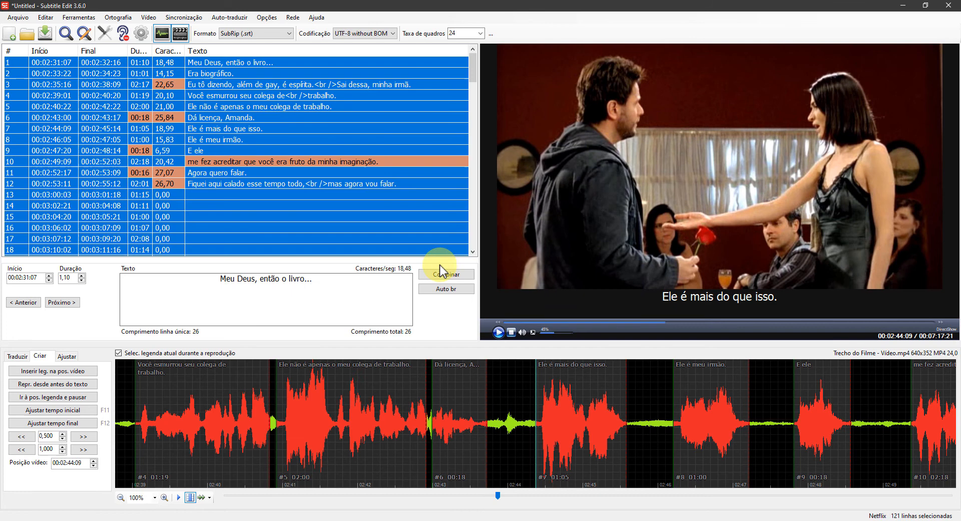
left_click(446, 288)
left_click(317, 197)
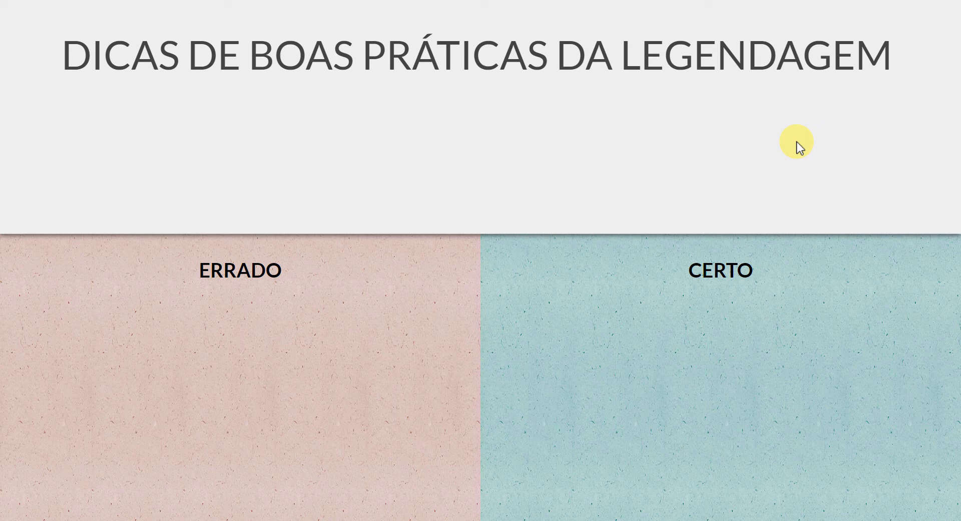
key("Right")
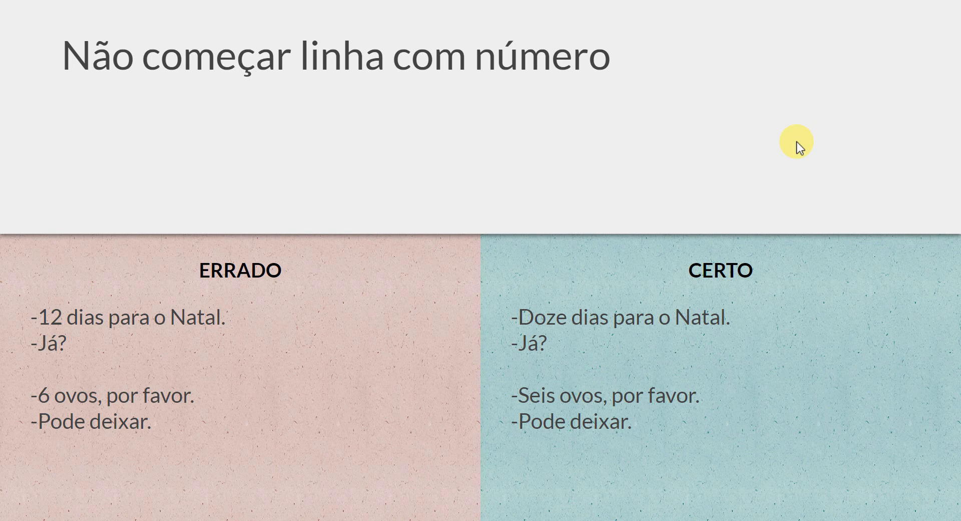